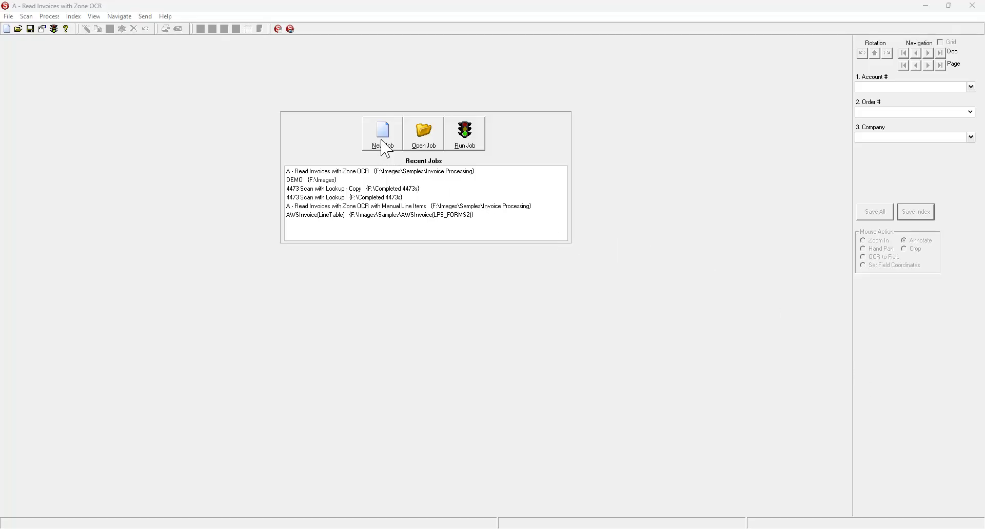
Step: Open the job configuration "A - Read Invoices with Zone OCR.sic" from the Invoice Processing folder
left_click(425, 145)
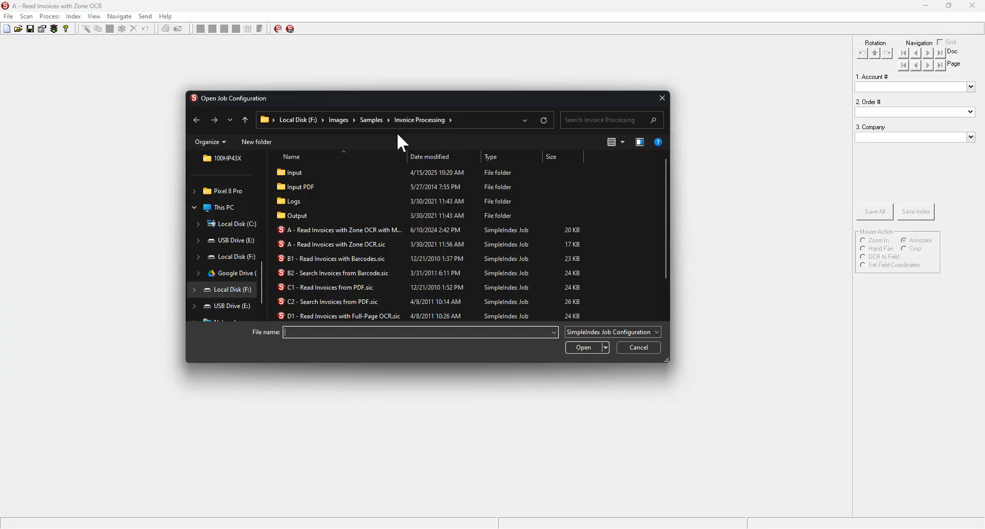
left_click(320, 244)
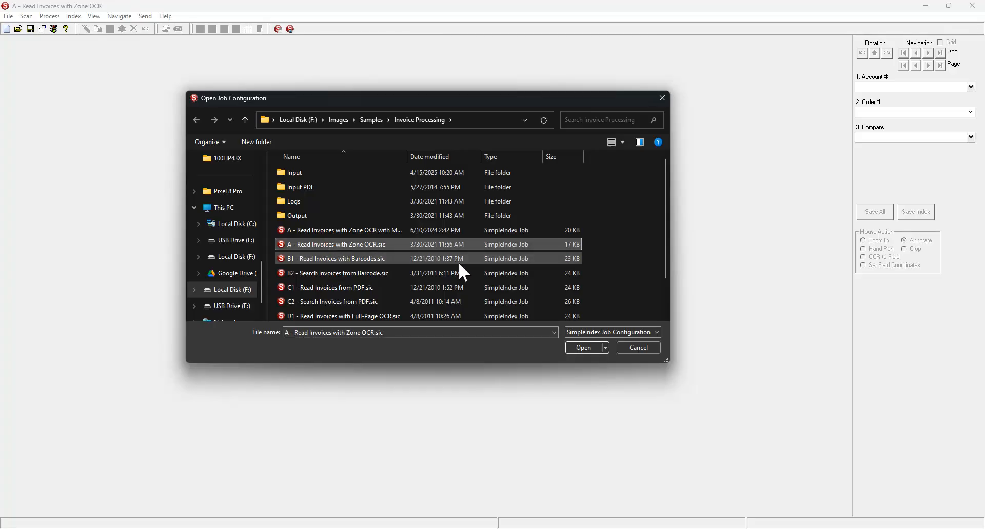
left_click(589, 352)
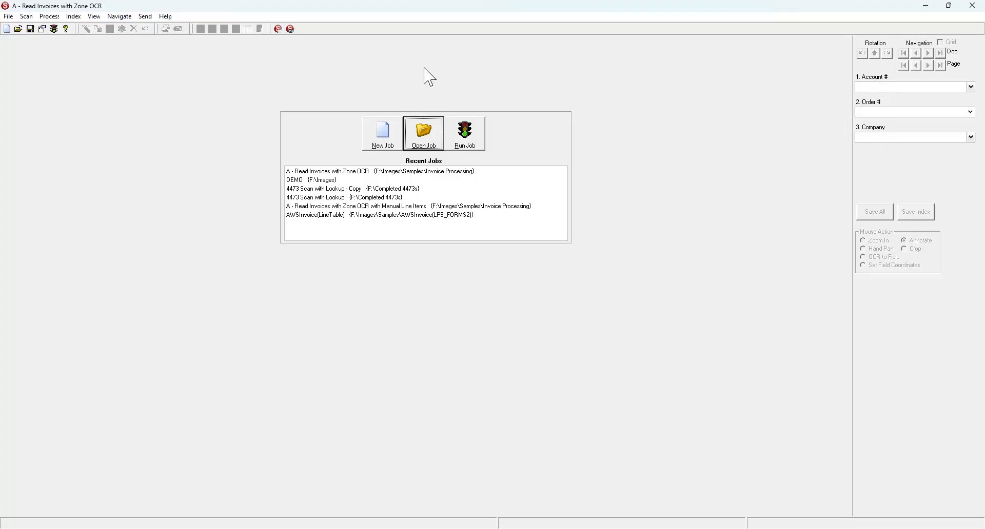
Step: Review the job's file input and PDF processing settings, and set the output image file type to PDF
left_click(42, 29)
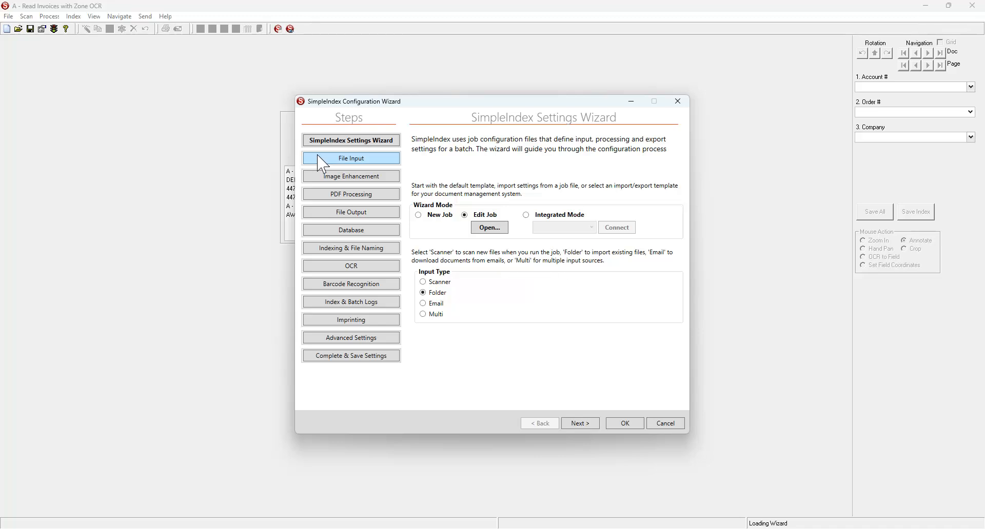
left_click(322, 162)
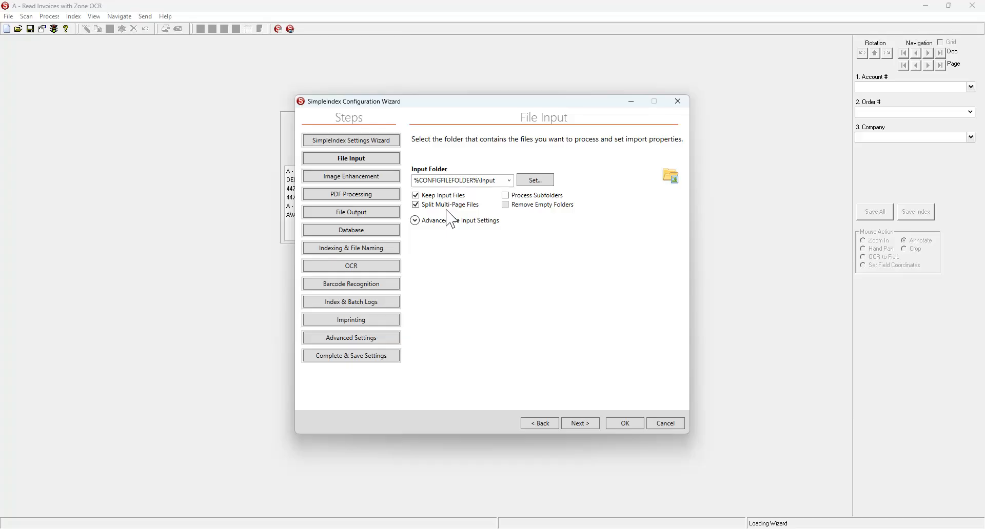
left_click(371, 189)
left_click(365, 199)
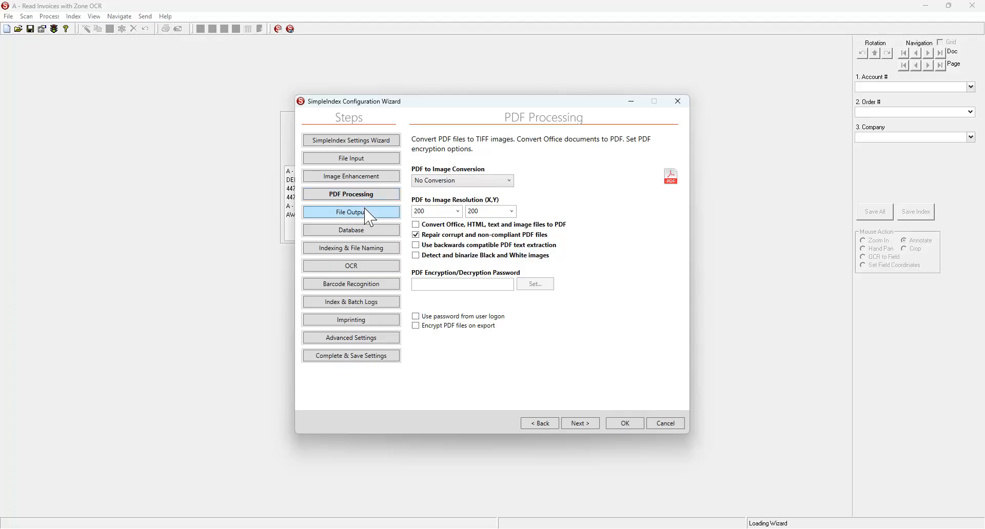
left_click(367, 215)
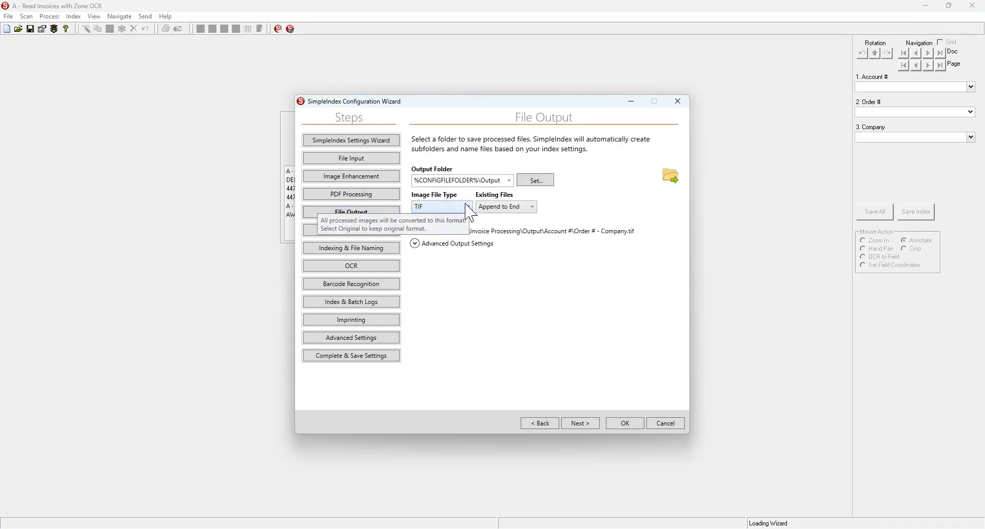
left_click(467, 206)
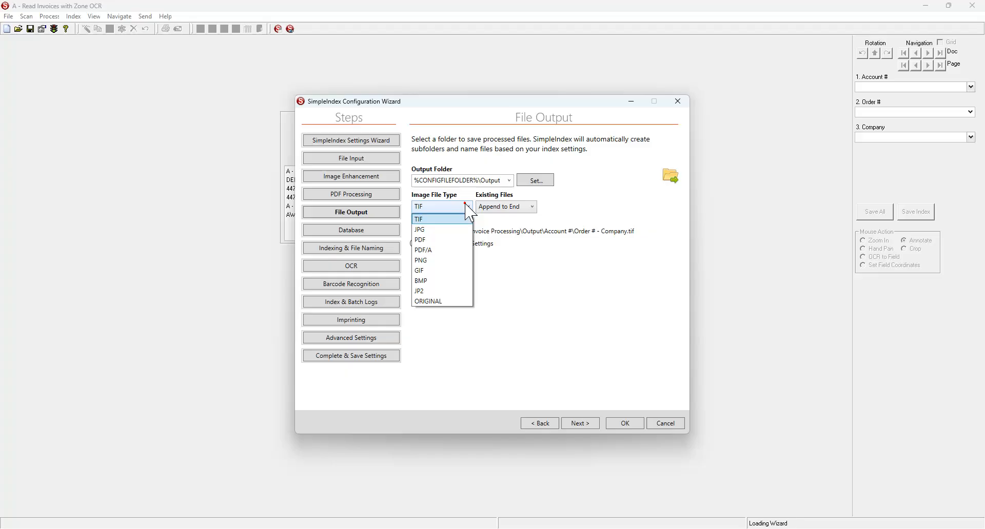
left_click(467, 241)
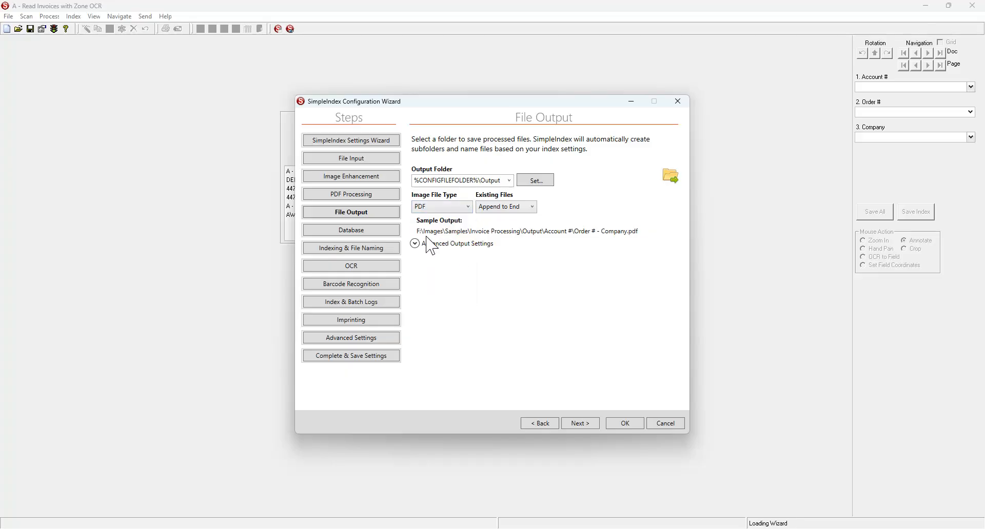
Step: Open the Account # index field for editing and go to its zone and autocorrect settings
left_click(387, 255)
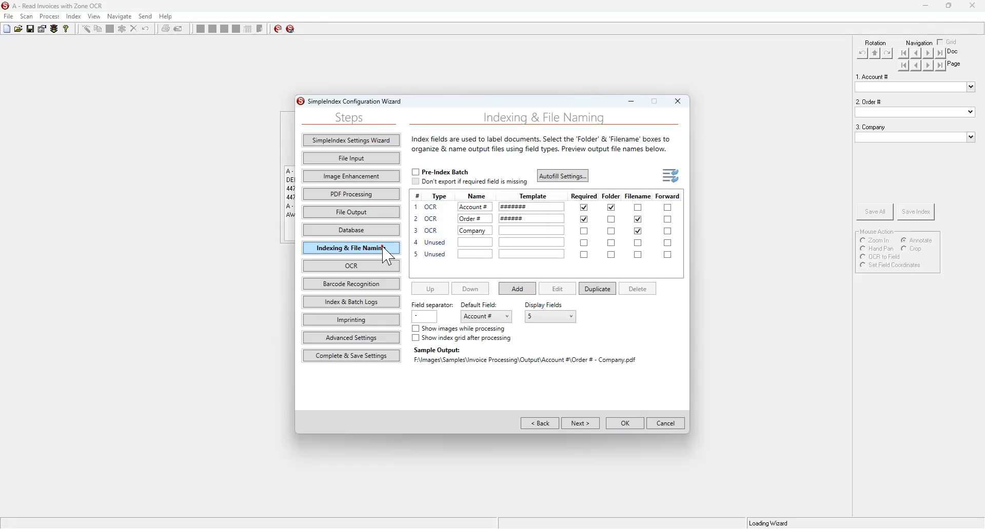
left_click(446, 208)
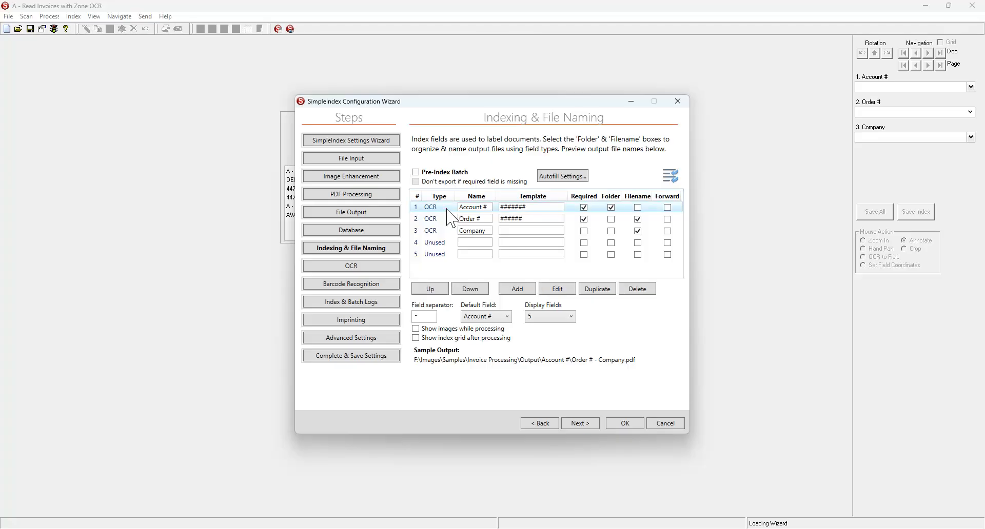
left_click(557, 289)
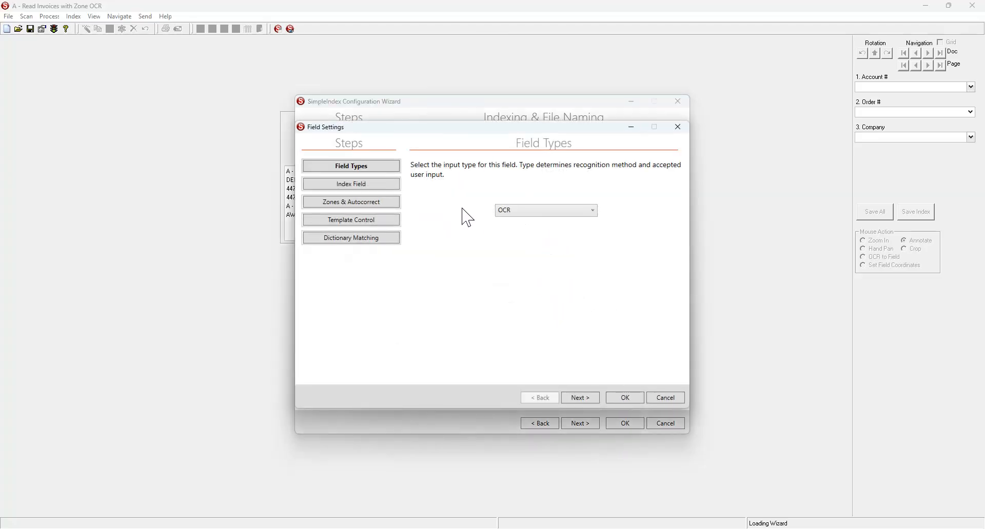
left_click(589, 398)
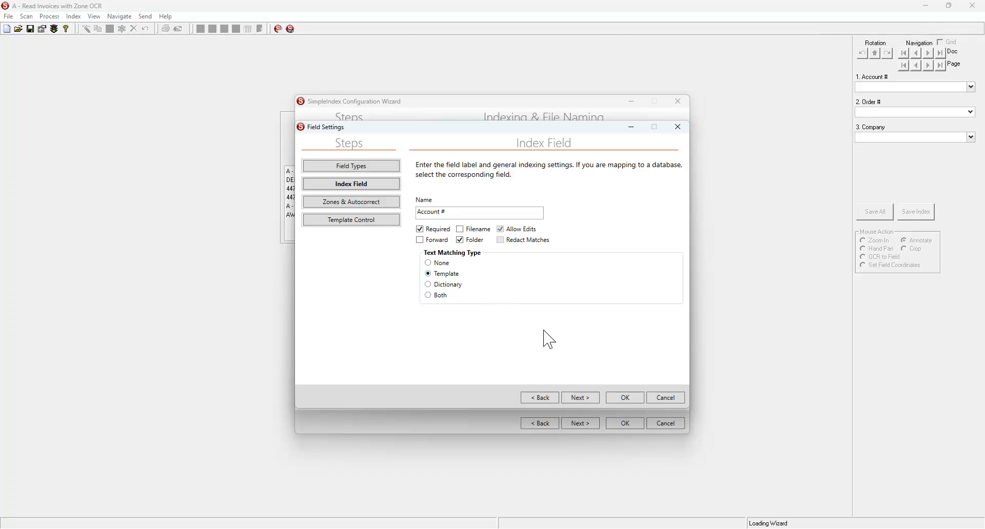
left_click(579, 399)
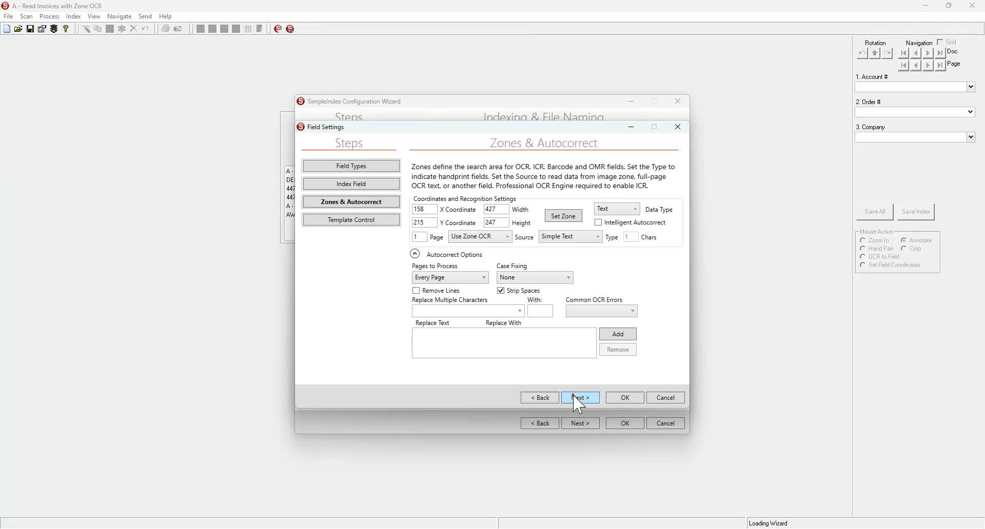
Step: Redraw the Account # zone to span the account, name and business values, about 292 by 133 pixels, and save it
left_click(568, 224)
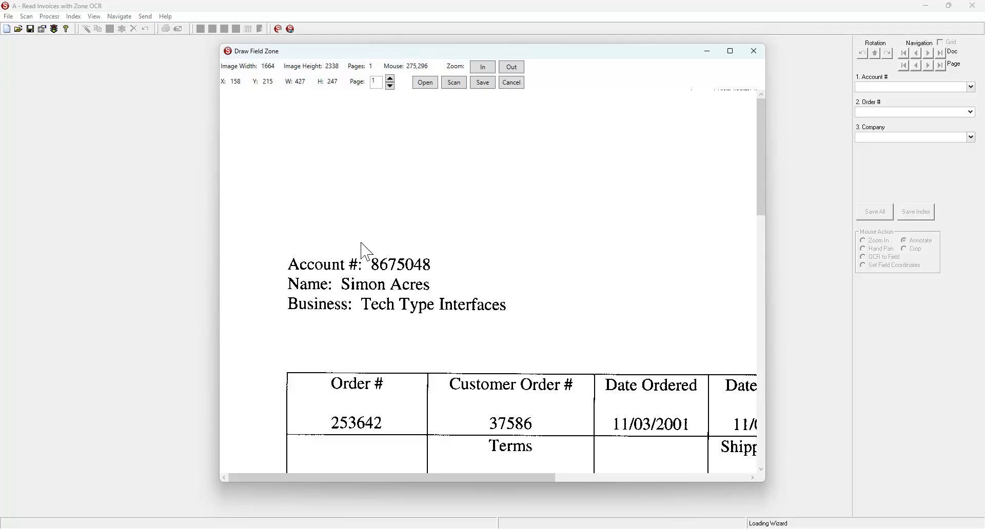
left_click_drag(362, 248, 448, 281)
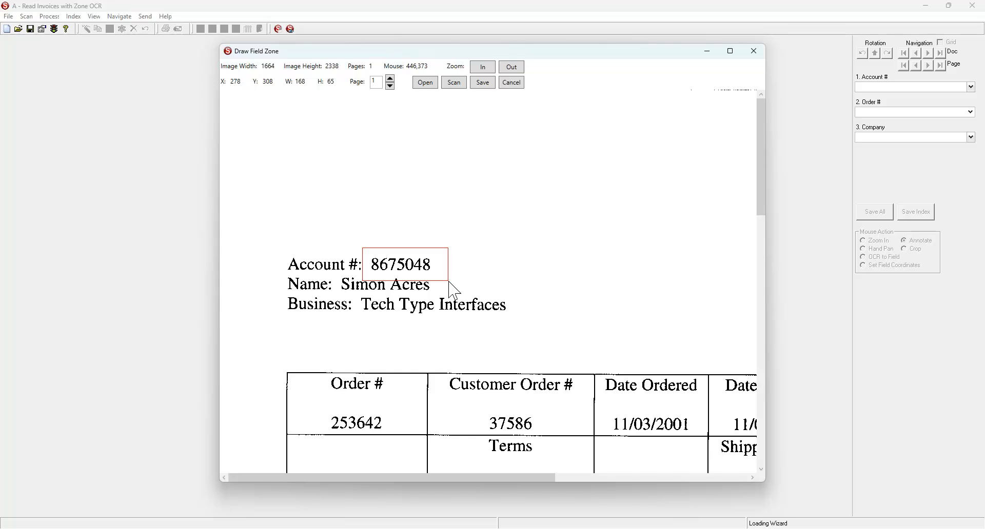
left_click_drag(449, 281, 512, 316)
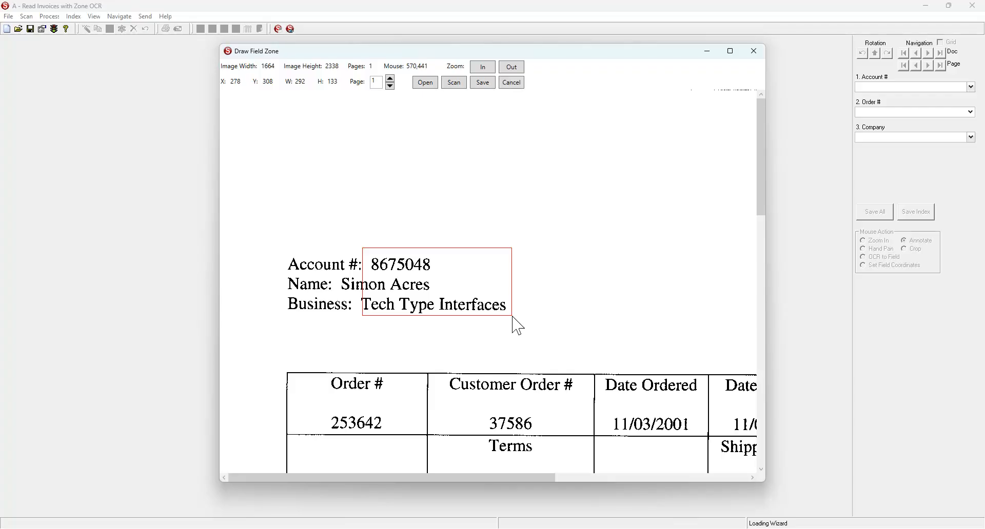
left_click(483, 85)
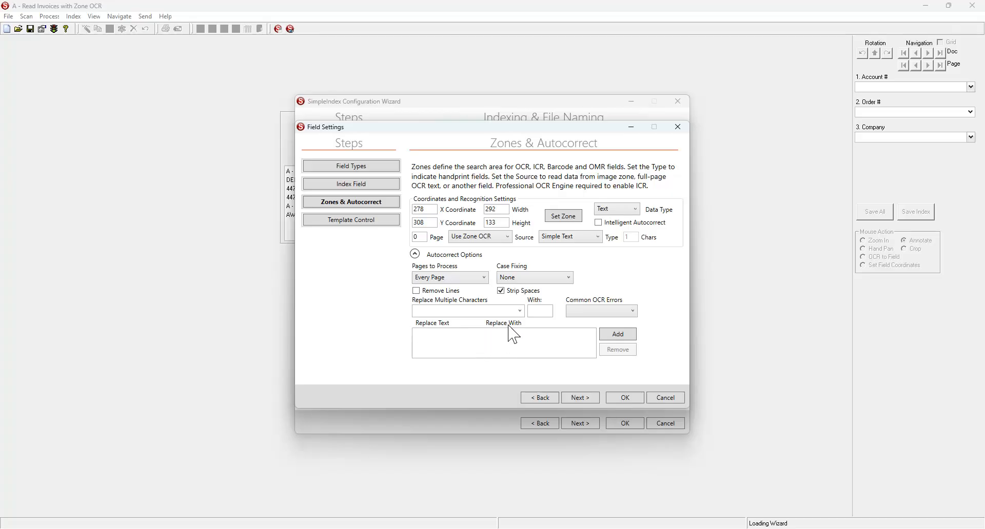
Step: Examine the multiple-character replacement presets and the template pattern codes available for the Account # field
left_click(520, 311)
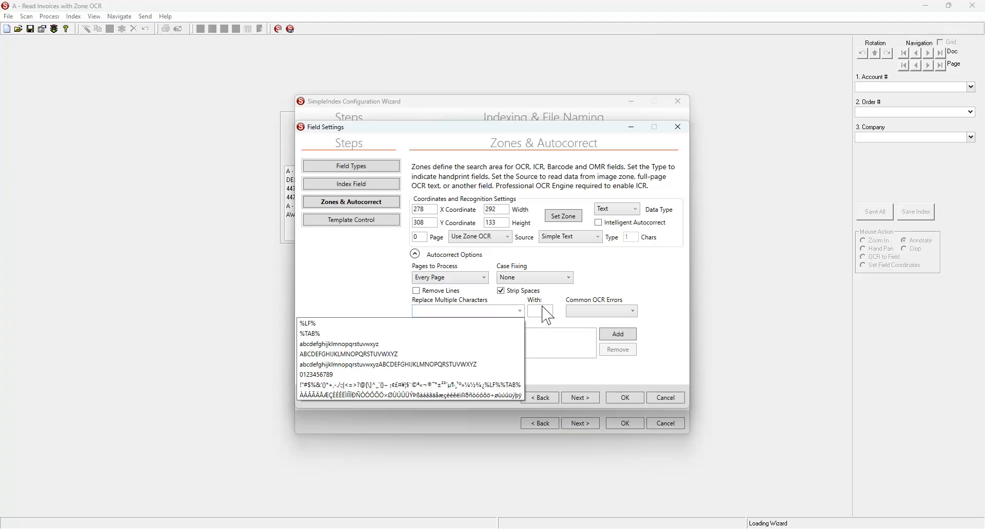
left_click(605, 286)
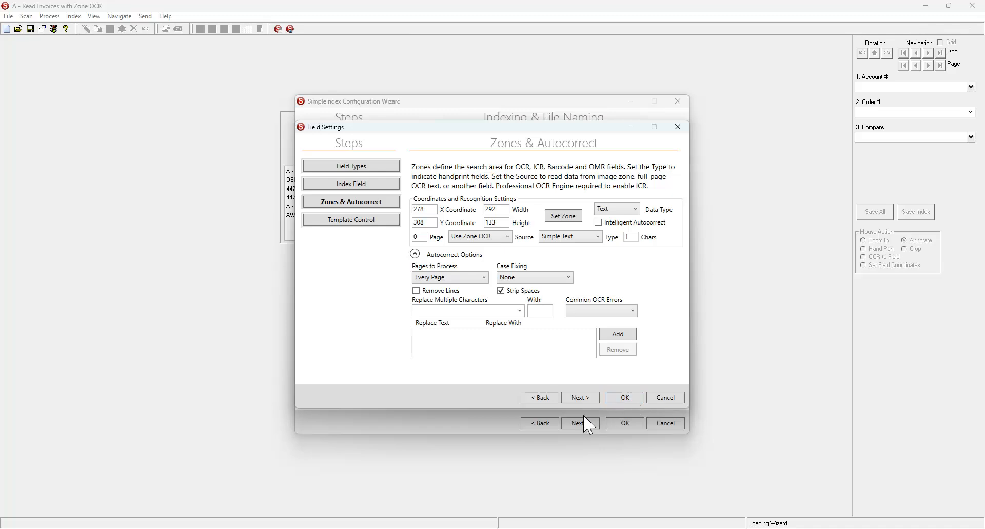
left_click(580, 399)
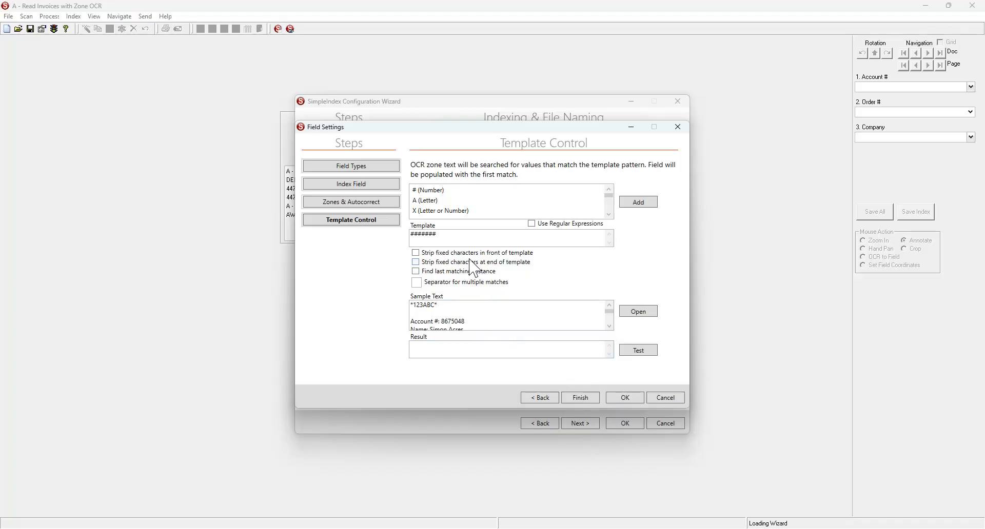
left_click(458, 245)
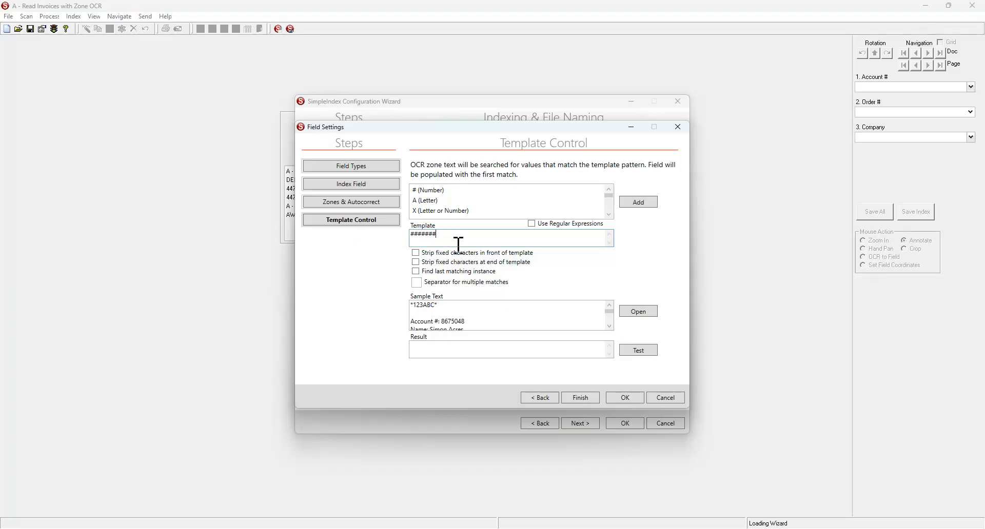
left_click(608, 215)
left_click(608, 215)
left_click(608, 215)
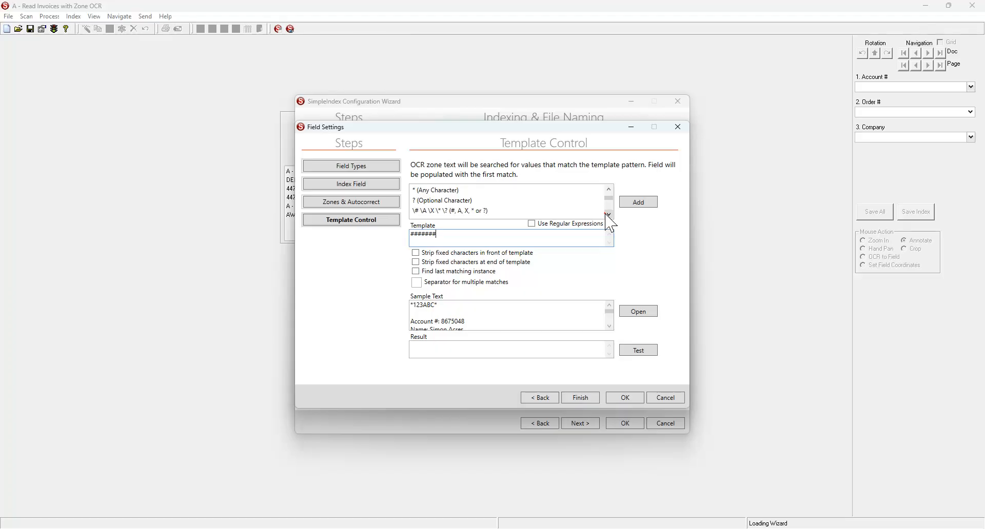
left_click(608, 215)
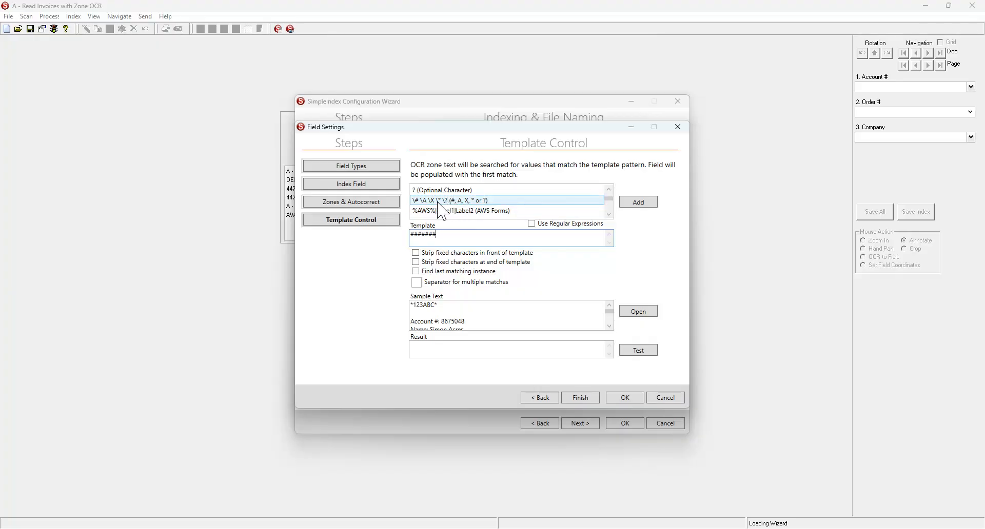
left_click(609, 188)
left_click(609, 188)
left_click(609, 188)
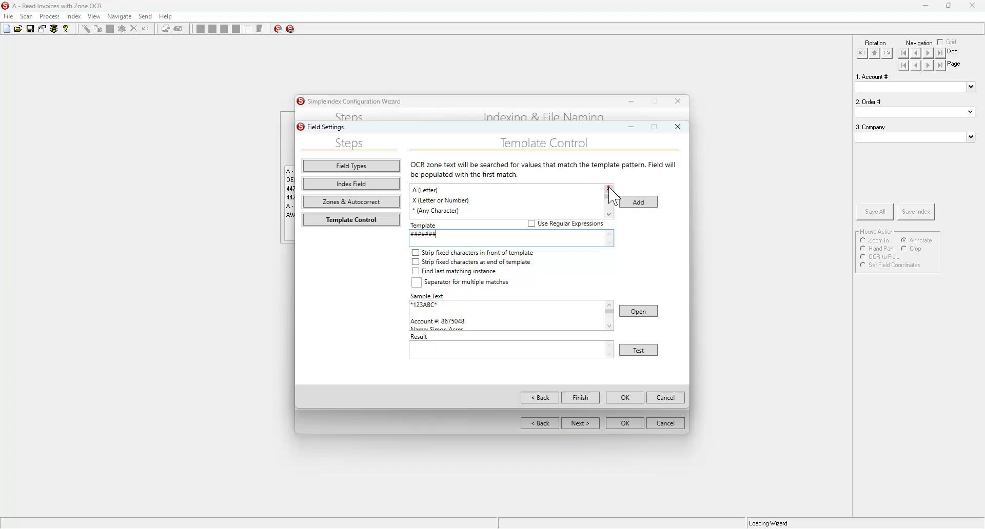
left_click(610, 214)
left_click(609, 214)
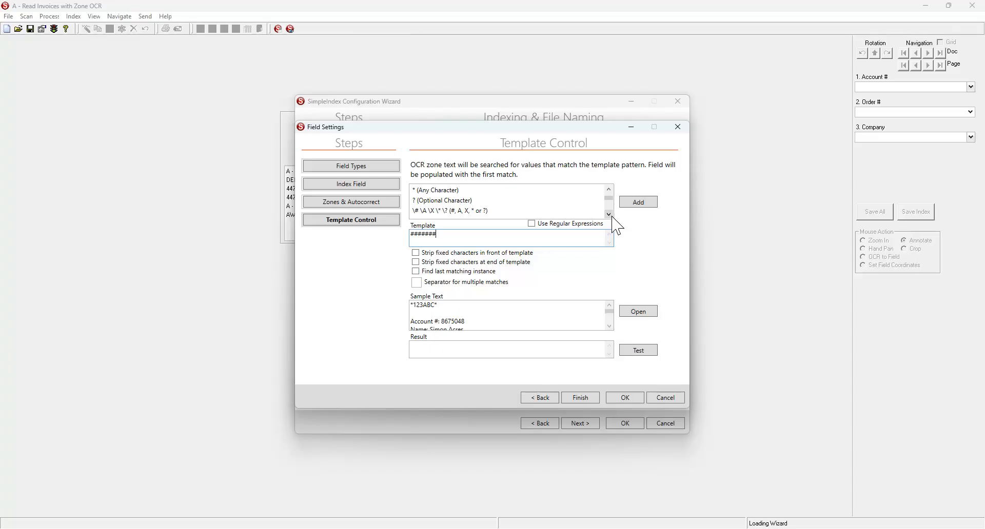
left_click(612, 216)
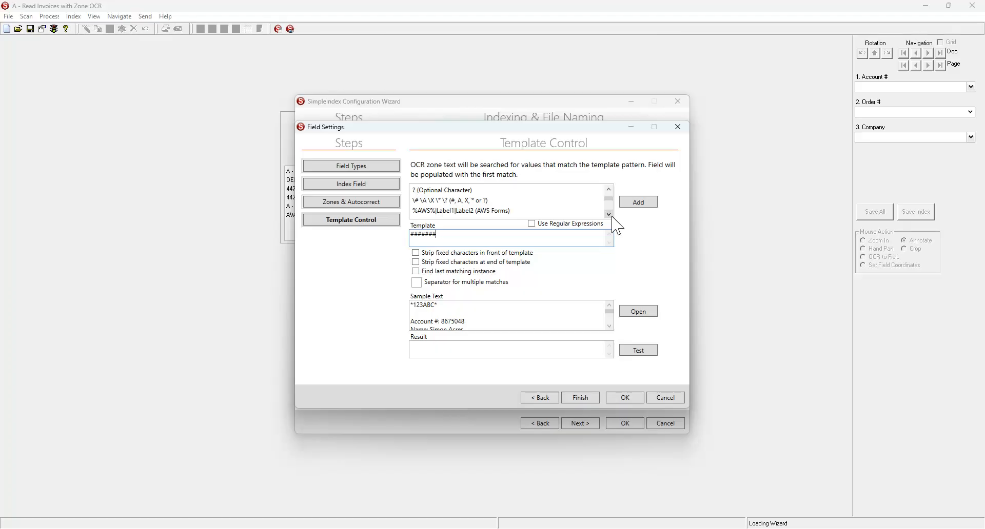
left_click(612, 216)
left_click(611, 217)
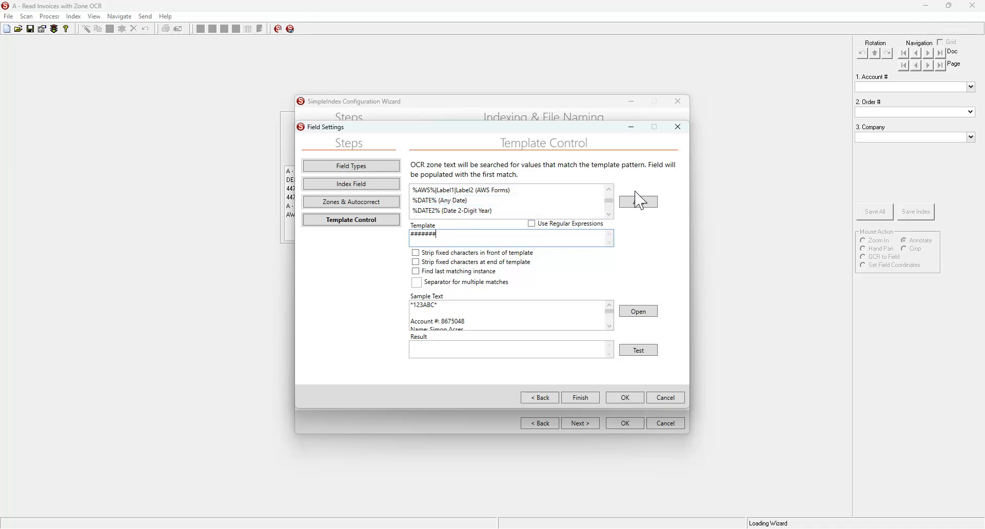
left_click(612, 213)
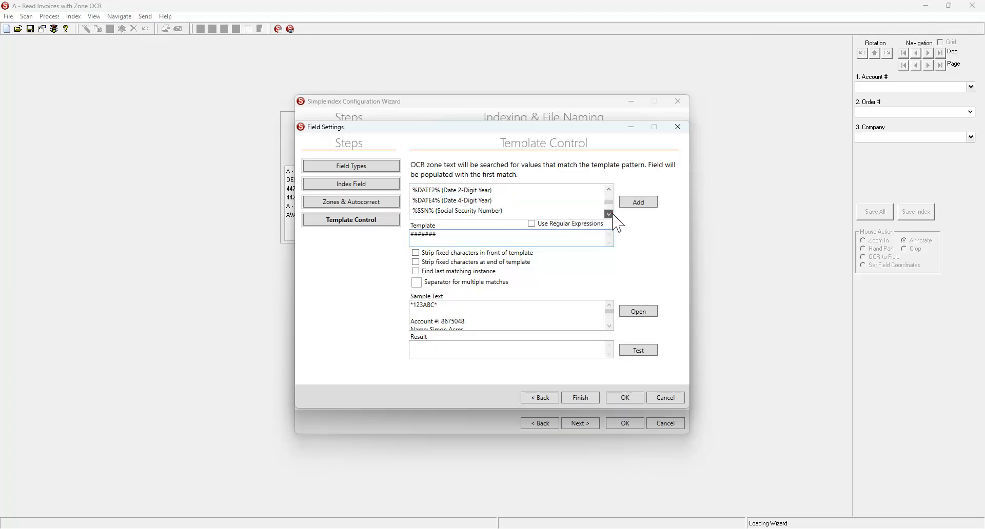
Step: Try appending the four-digit-year date pattern %DATE4% to the Account # template, and remove it again
left_click(532, 202)
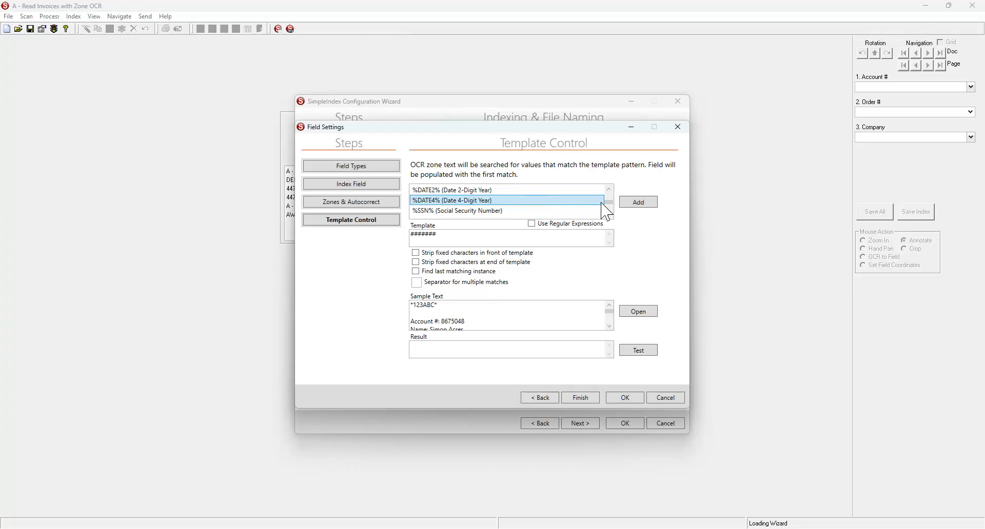
left_click(639, 205)
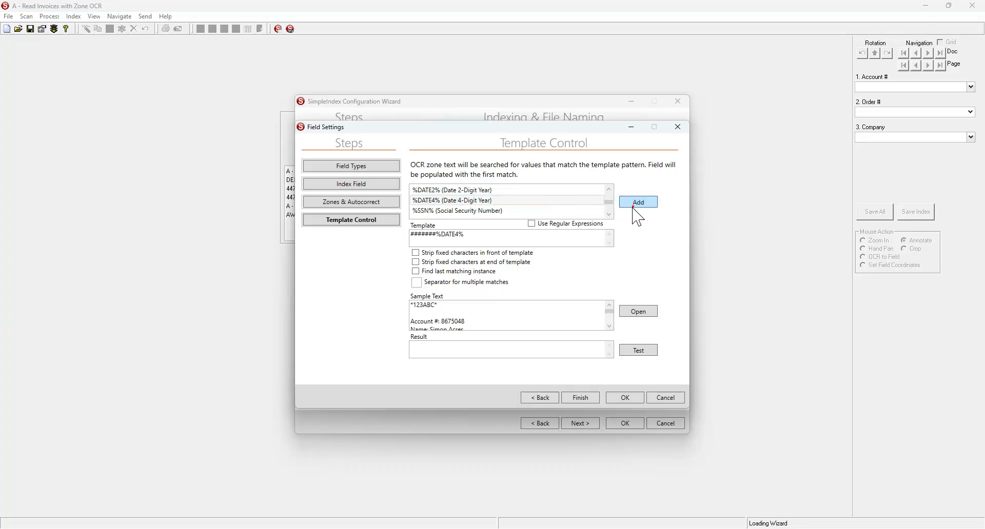
left_click(473, 245)
key("BackSpace")
key("BackSpace")
key("BackSpace")
key("BackSpace")
key("BackSpace")
key("BackSpace")
key("BackSpace")
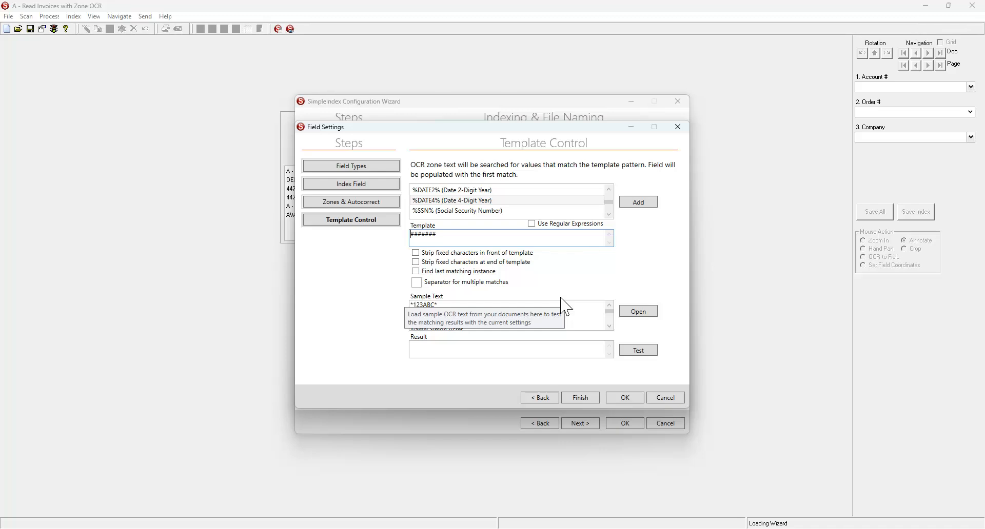
Step: Prefix the Account # template with "\Act: ", and switch stripping of fixed characters in front of the template on and off again
type("\\Act:")
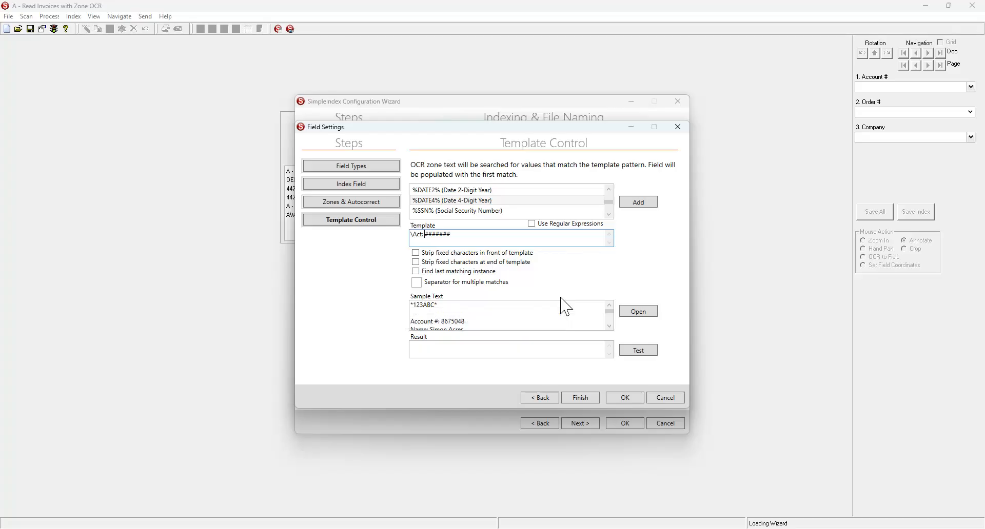
left_click(495, 251)
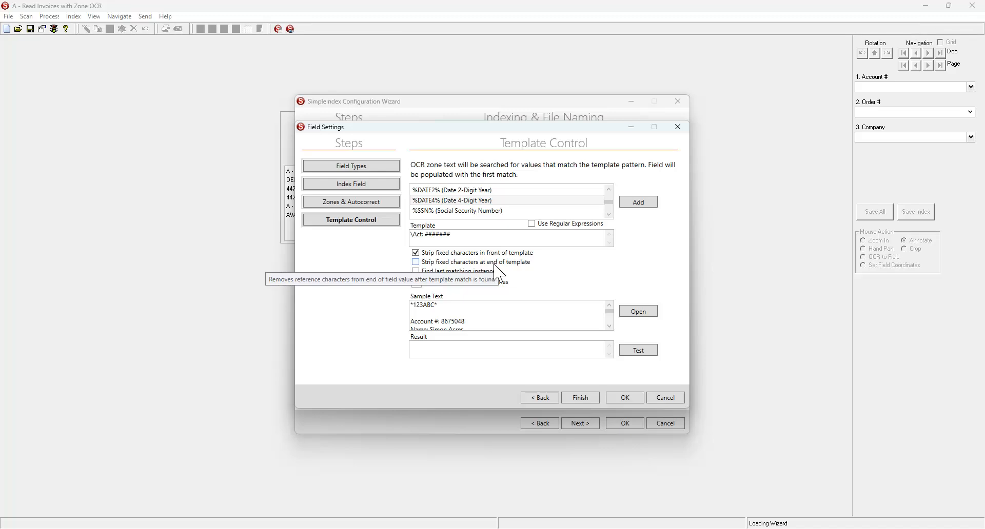
left_click(416, 252)
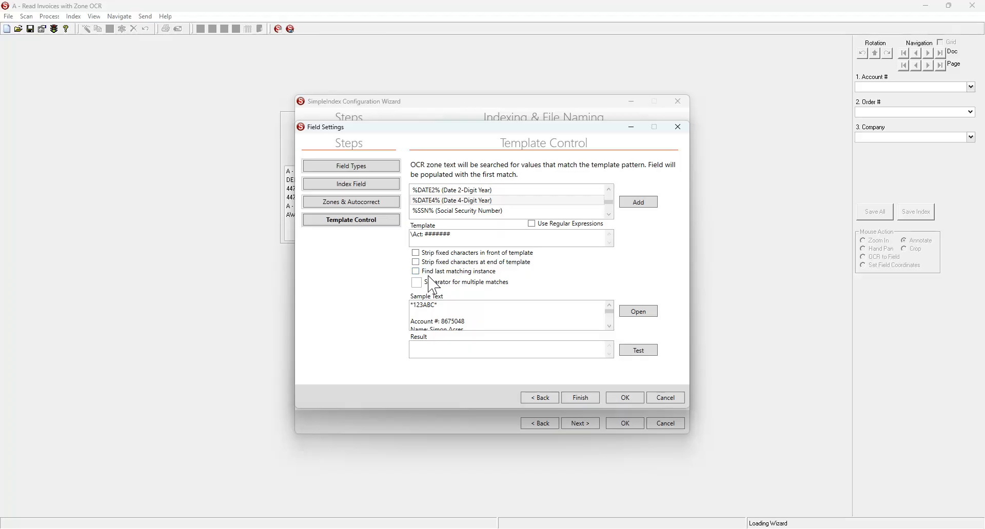
Step: Remove the "\Act: " prefix from the Account # template, leaving only "#######"
left_click(425, 236)
key("BackSpace")
key("BackSpace")
key("BackSpace")
key("BackSpace")
key("BackSpace")
key("BackSpace")
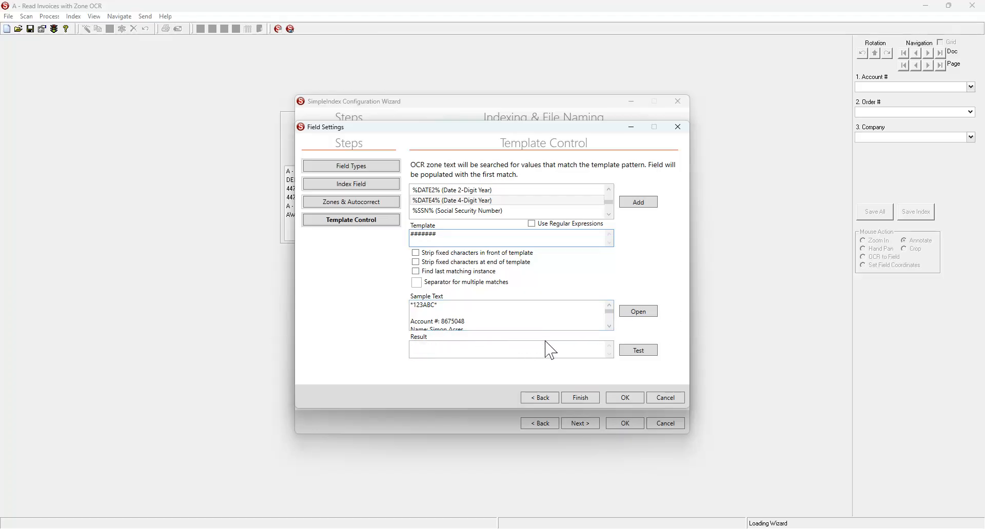
Step: Test the Account # template against the sample text and accept the field settings
left_click(643, 350)
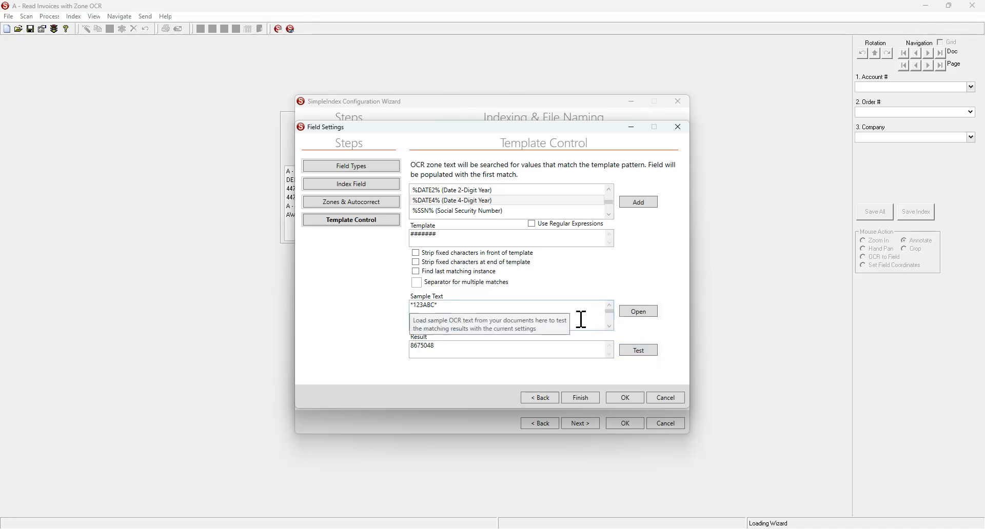
left_click(627, 314)
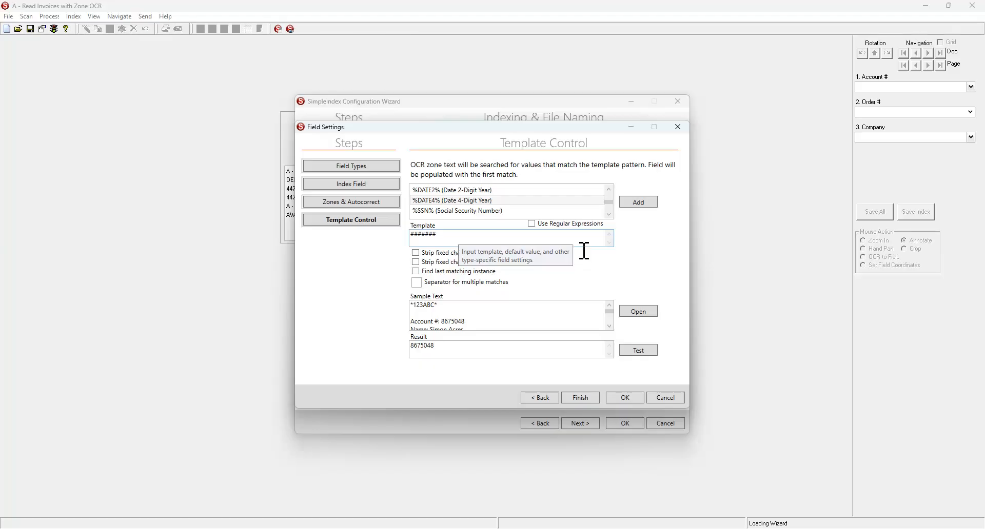
left_click(627, 398)
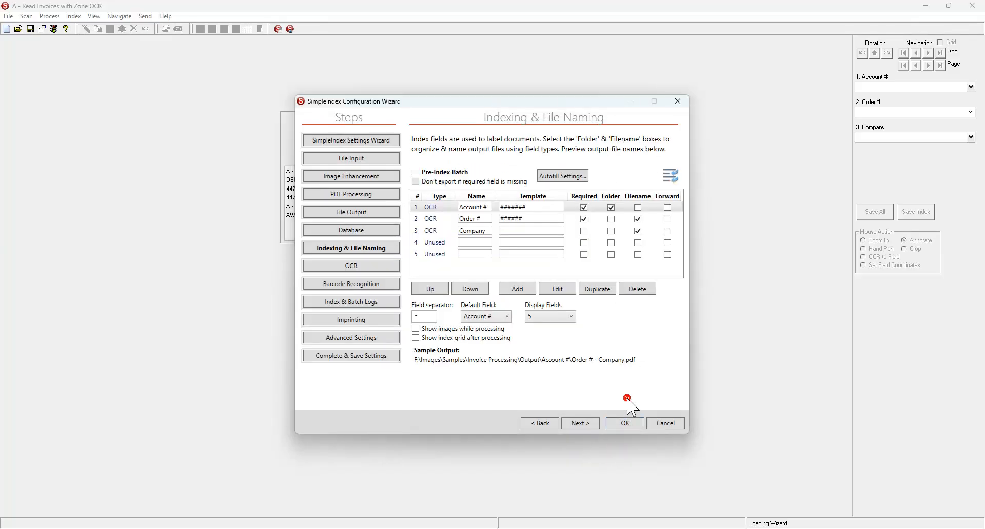
Step: Select the Order # field and check the order number format on Sample Page - 0001.TIF in File Explorer
left_click(442, 223)
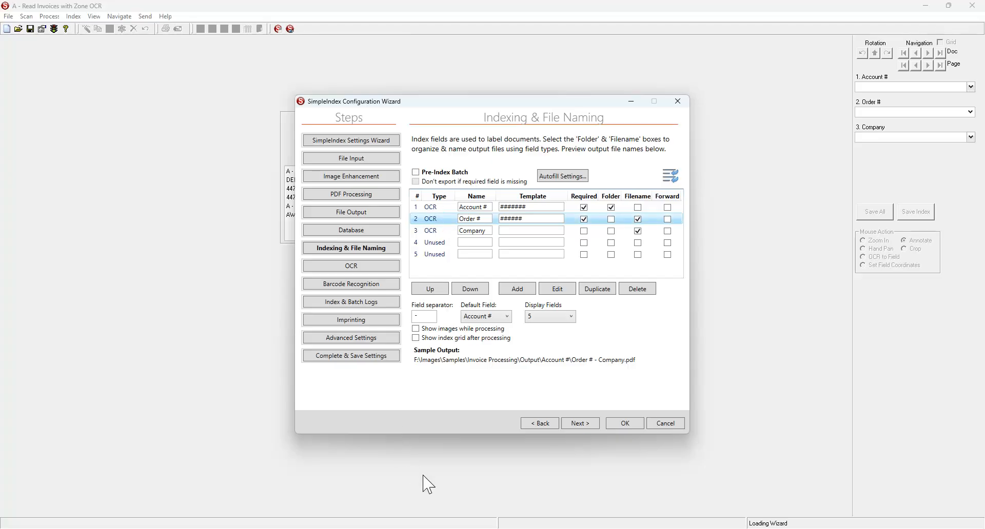
left_click(425, 528)
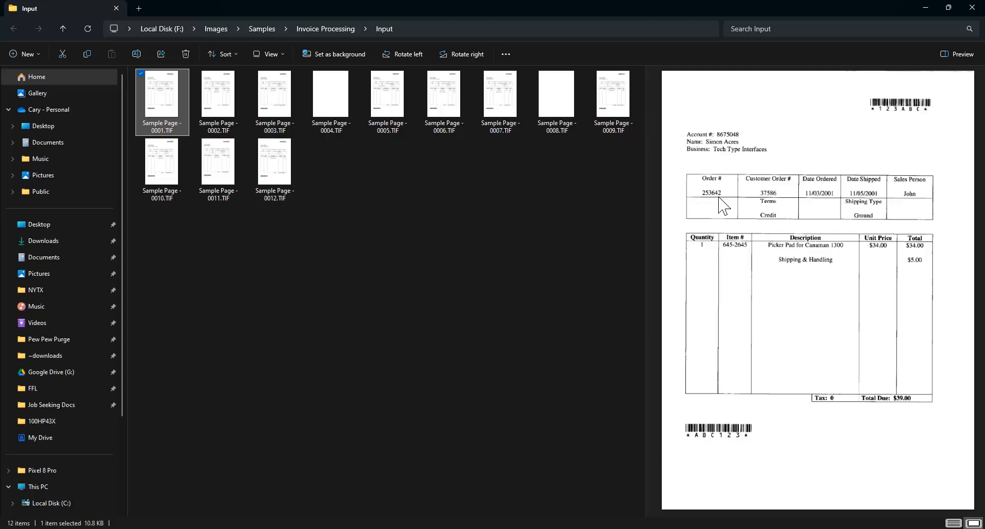
left_click(933, 6)
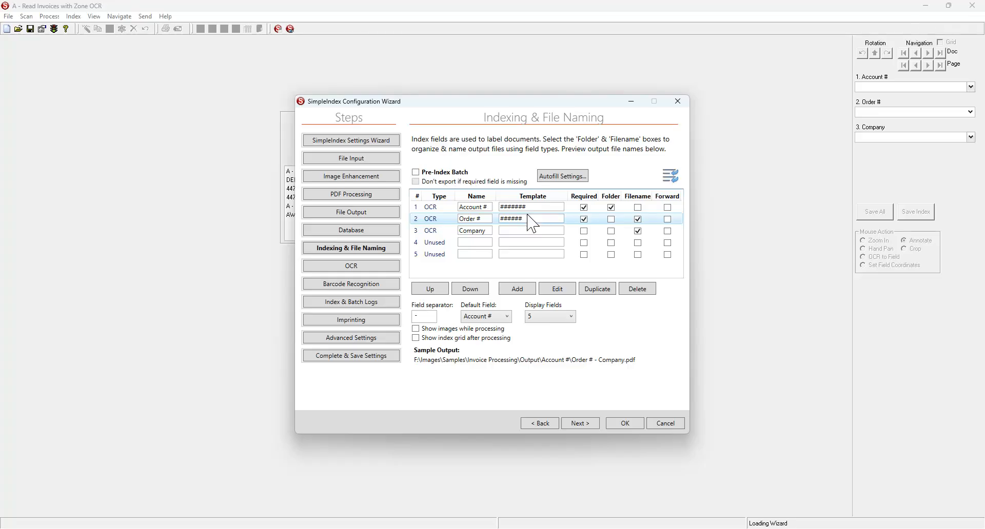
Step: Go through the Company field's settings to dictionary matching and review the company names in its Companies.txt dictionary file
left_click(436, 229)
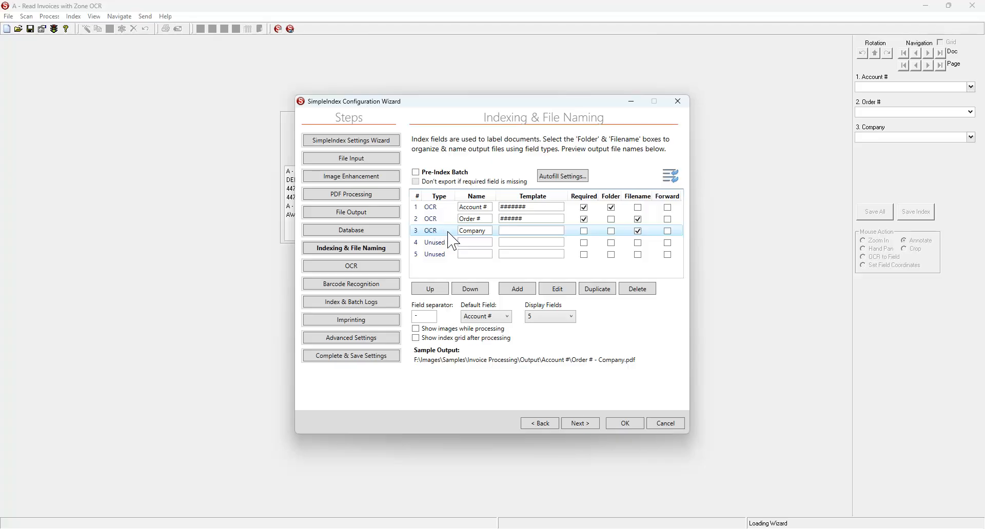
left_click(556, 294)
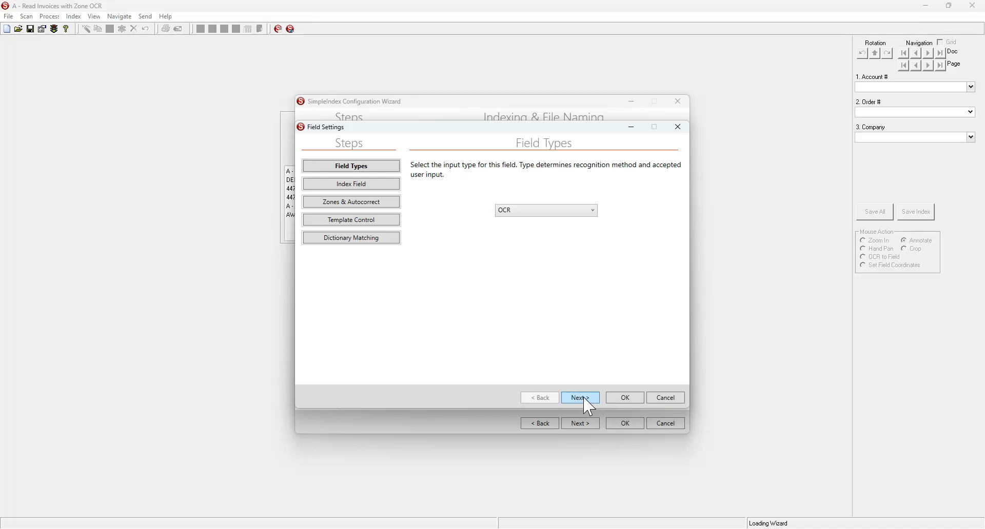
left_click(585, 400)
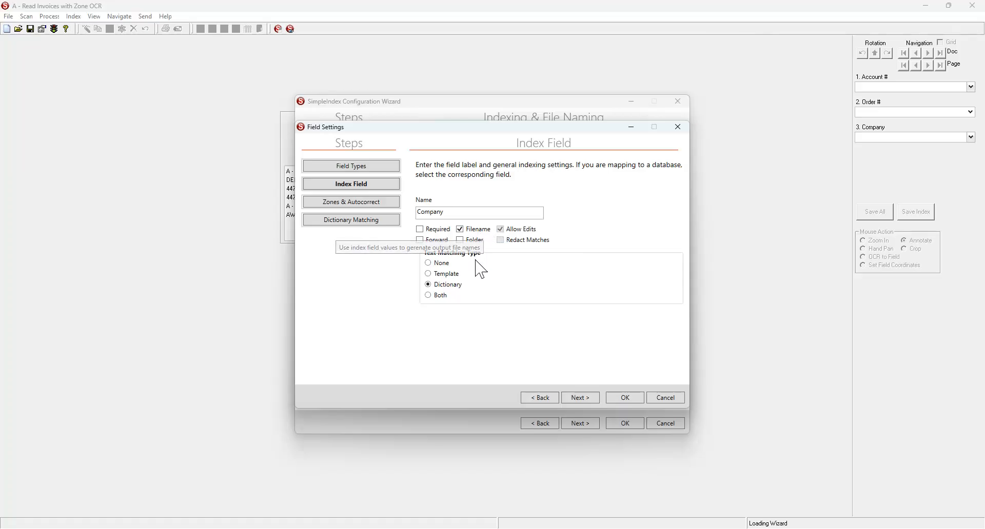
left_click(594, 400)
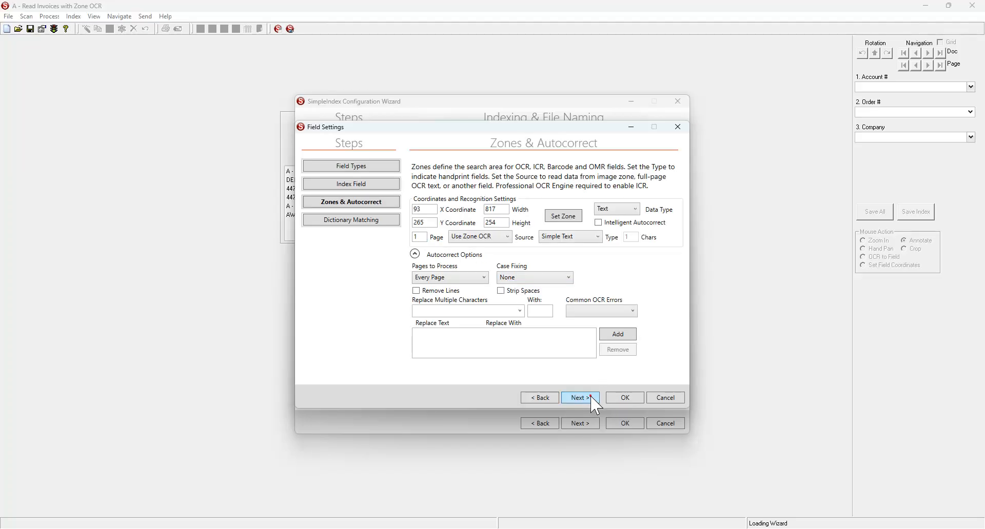
left_click(594, 398)
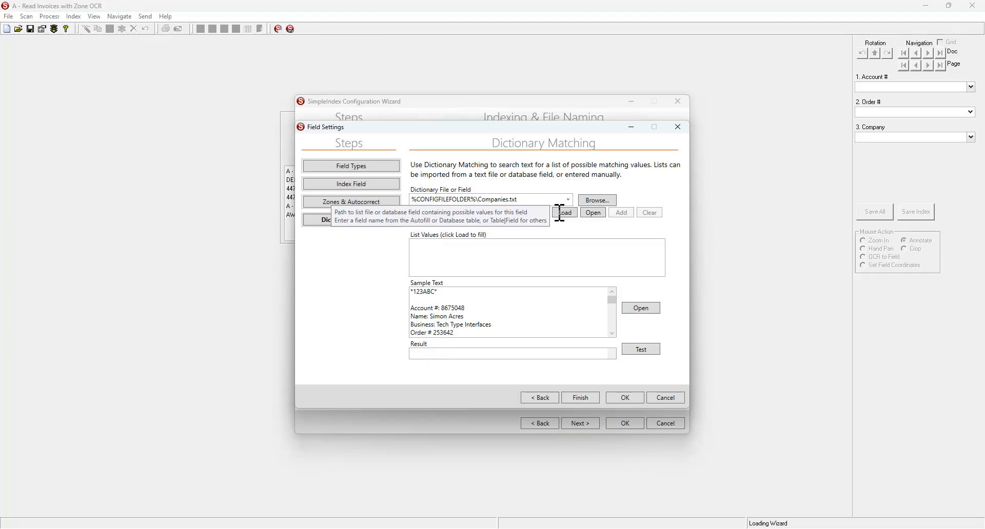
left_click(589, 215)
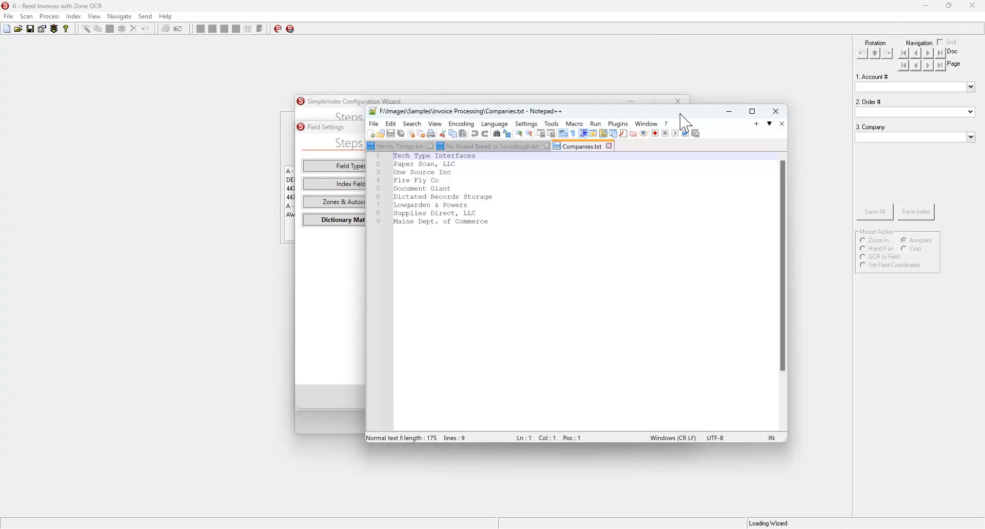
left_click(777, 113)
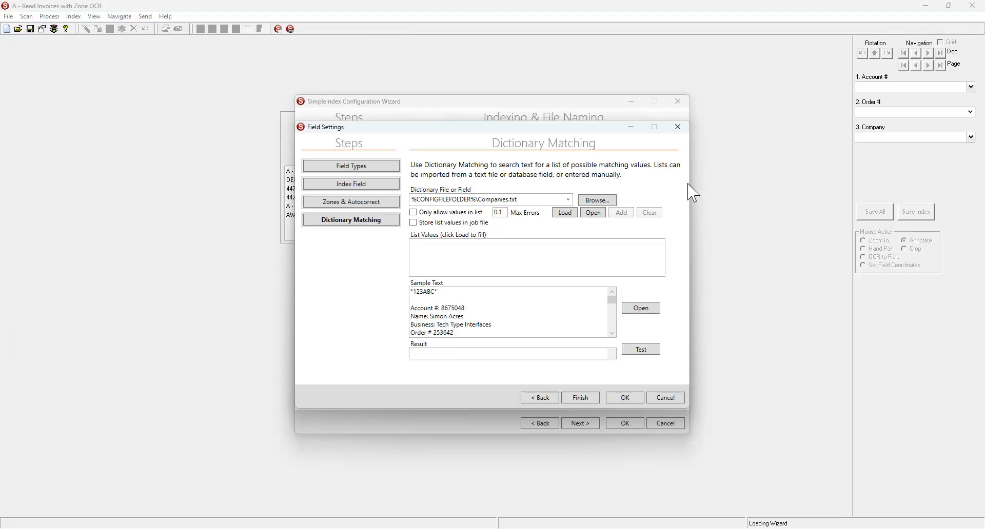
Step: Load the Companies.txt values and store them in the job file, testing the match before finishing the Company field settings
left_click(563, 213)
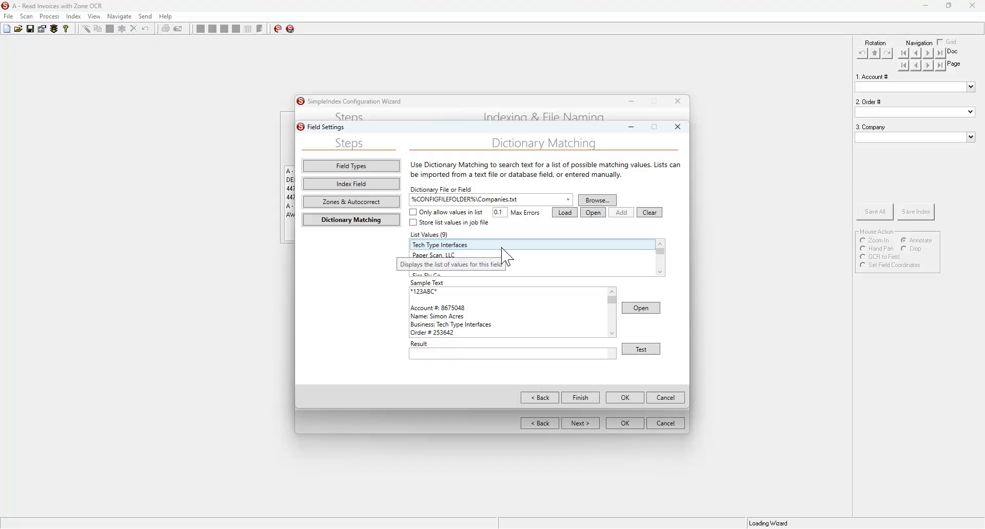
left_click(462, 232)
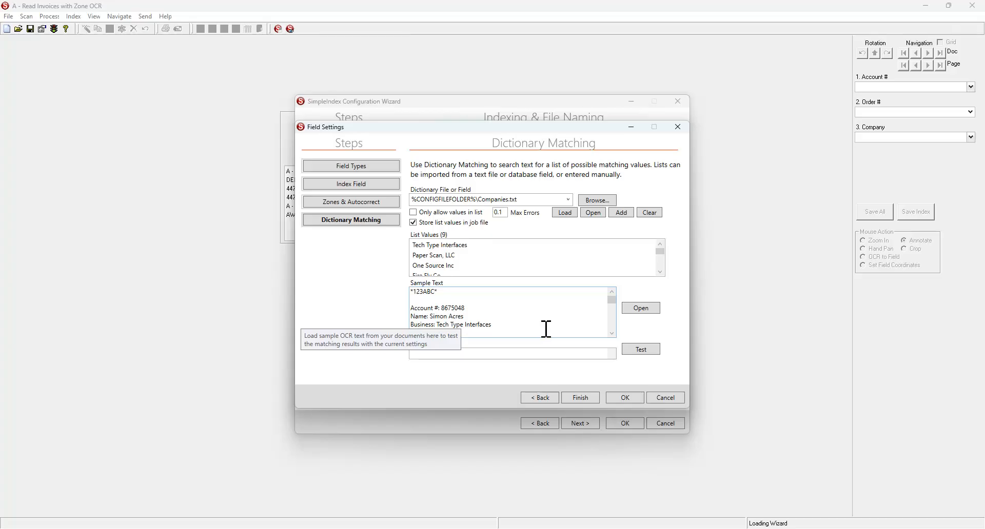
left_click(635, 352)
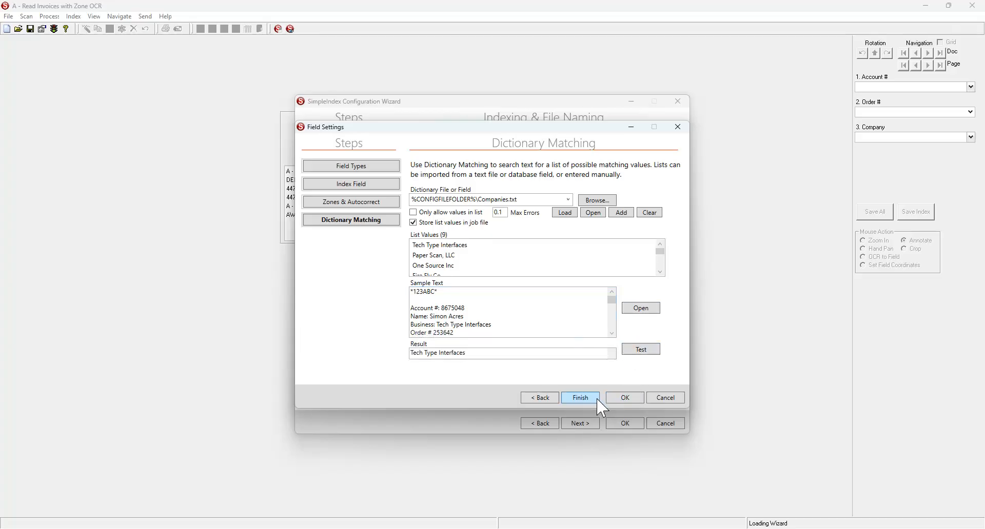
left_click(580, 399)
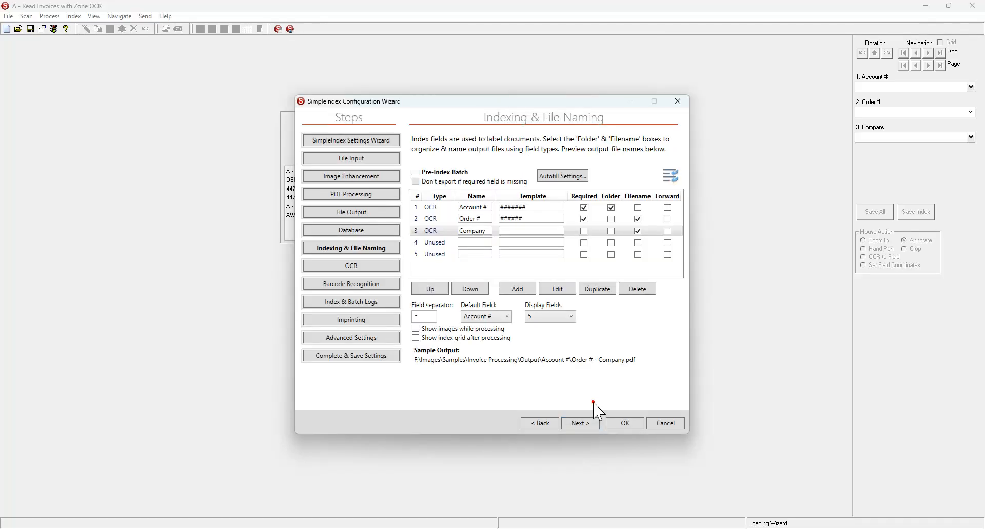
Step: Turn off full-page OCR in the job's OCR settings
left_click(358, 266)
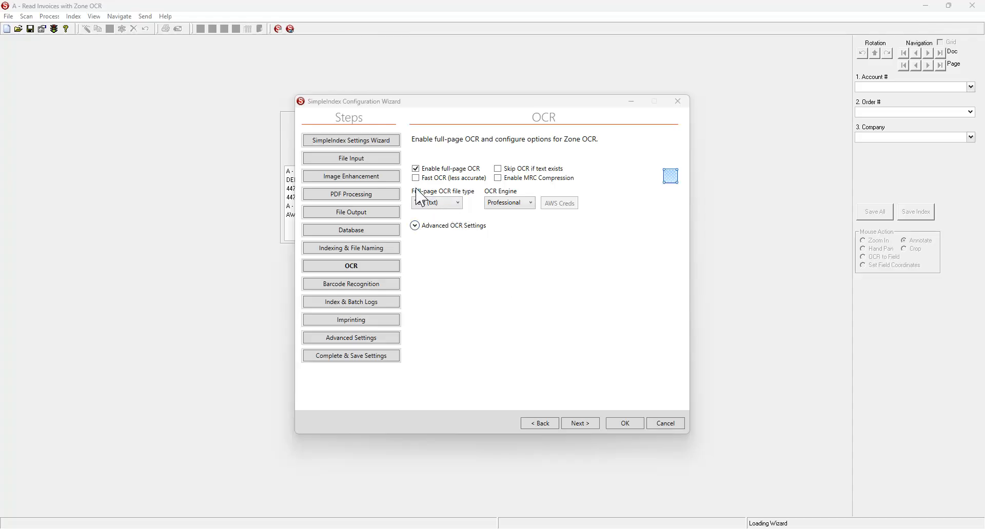
left_click(418, 169)
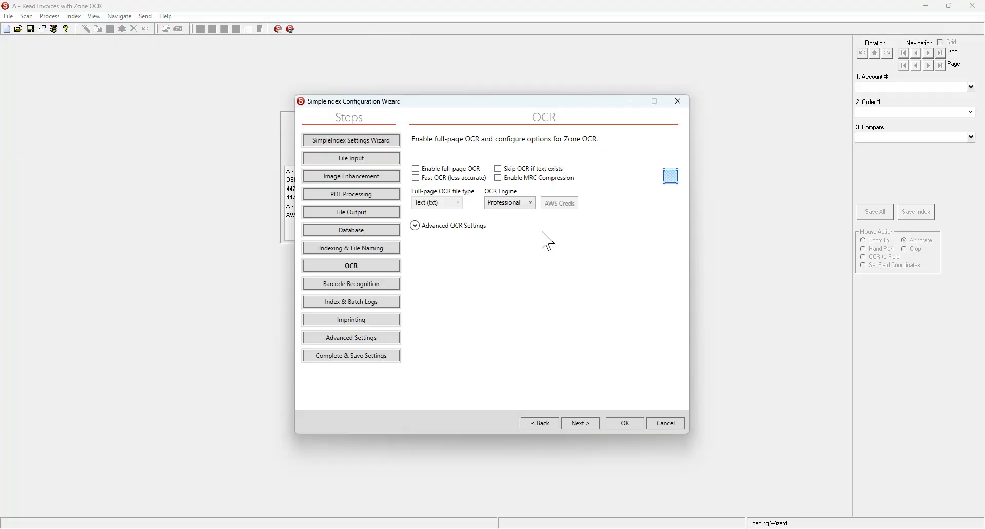
Step: Examine the full-page OCR file types and the OCR engine choices, leaving full-page OCR off and the engine on Professional
left_click(457, 203)
left_click(448, 167)
left_click(457, 206)
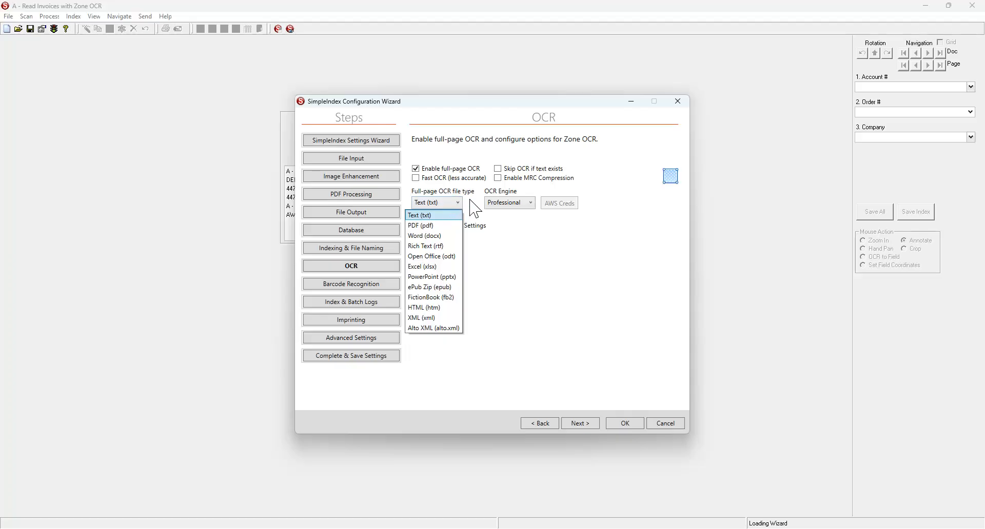
left_click(470, 200)
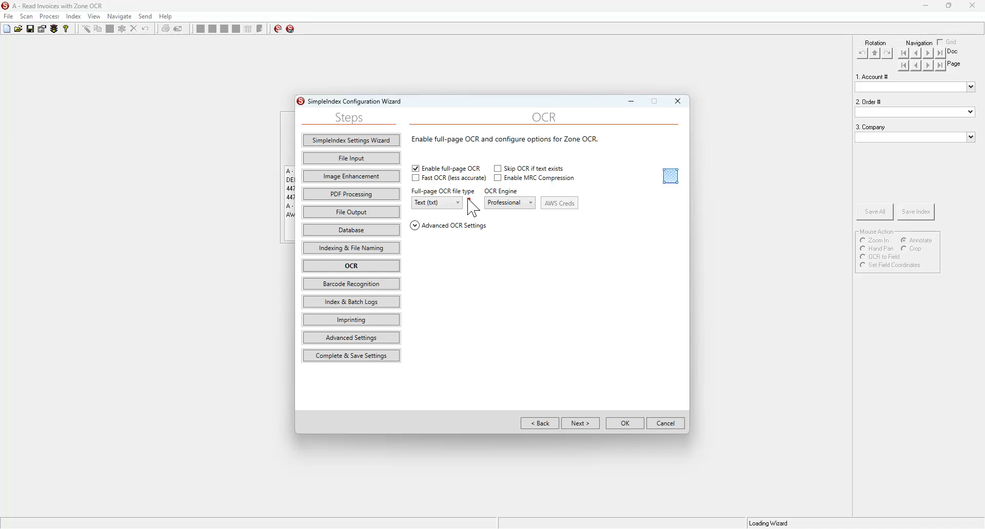
left_click(454, 172)
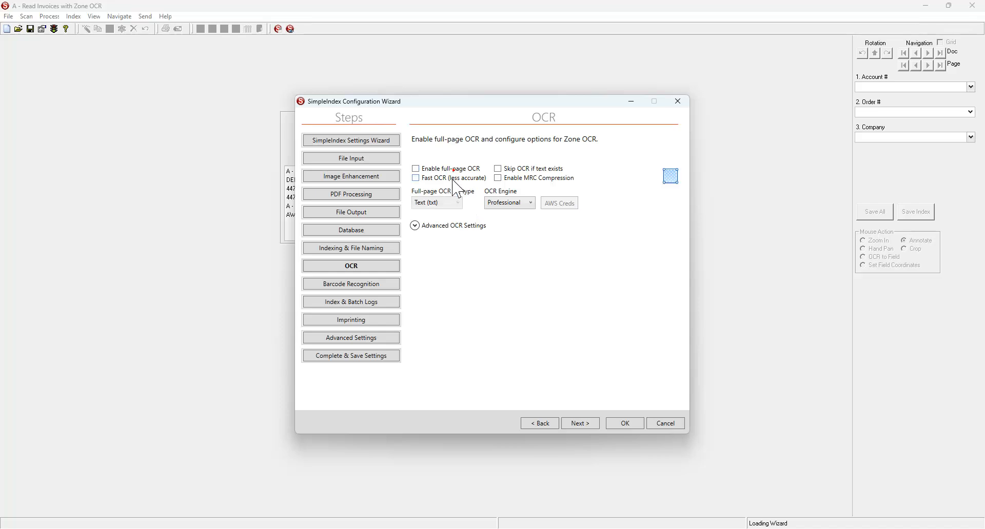
left_click(531, 203)
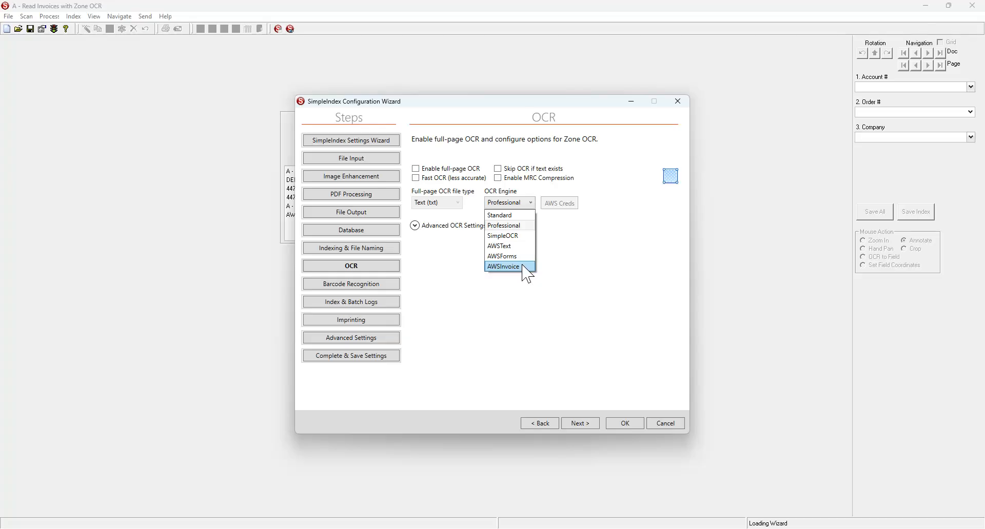
left_click(557, 250)
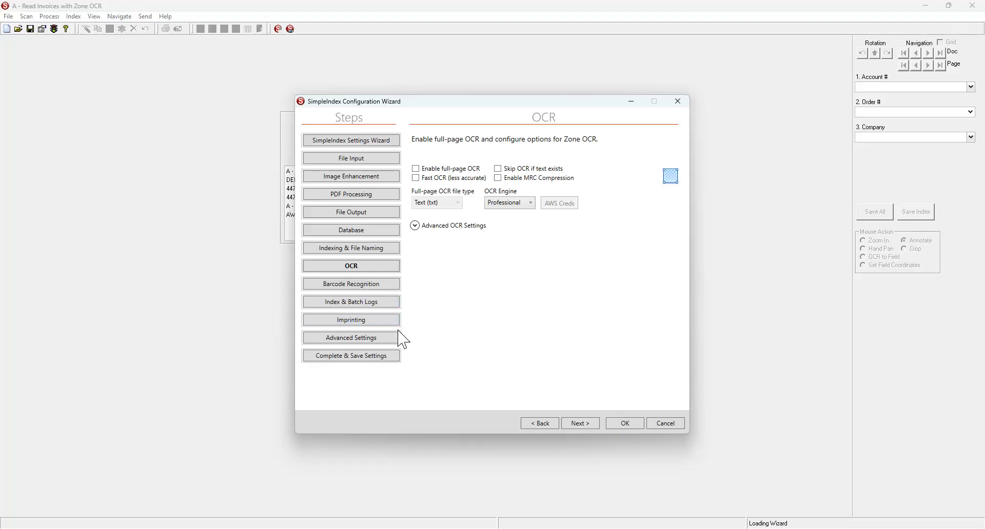
Step: Complete the wizard and save the settings to the current job file, A - Read Invoices with Zone OCR.sic
left_click(394, 361)
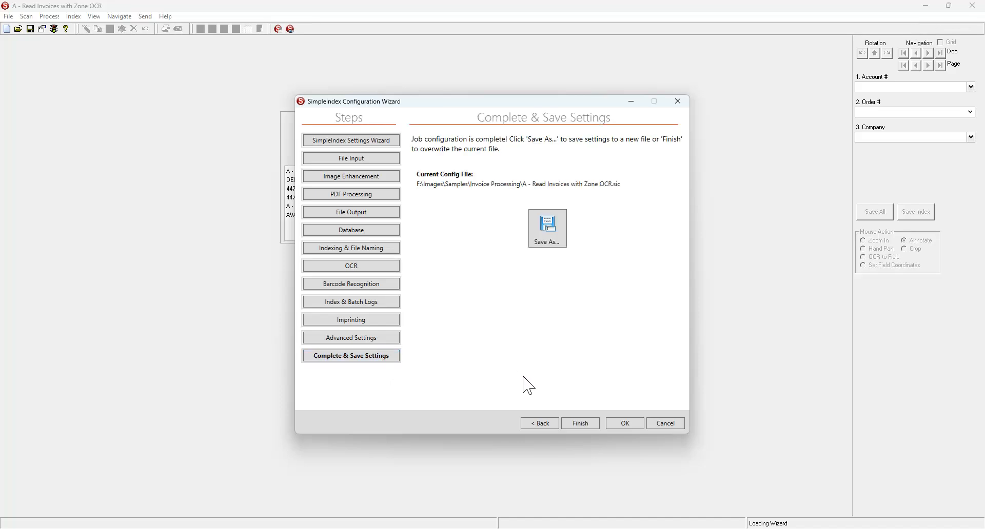
left_click(581, 424)
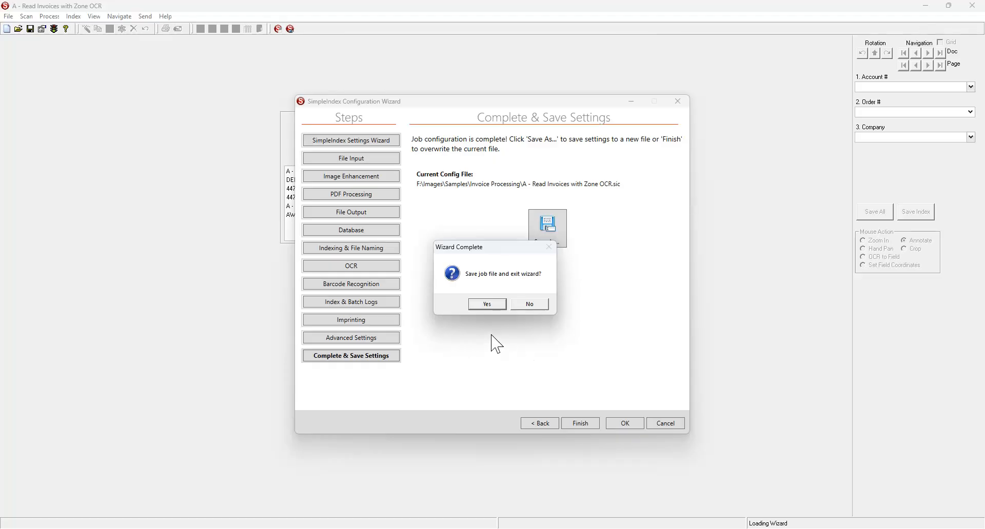
left_click(488, 305)
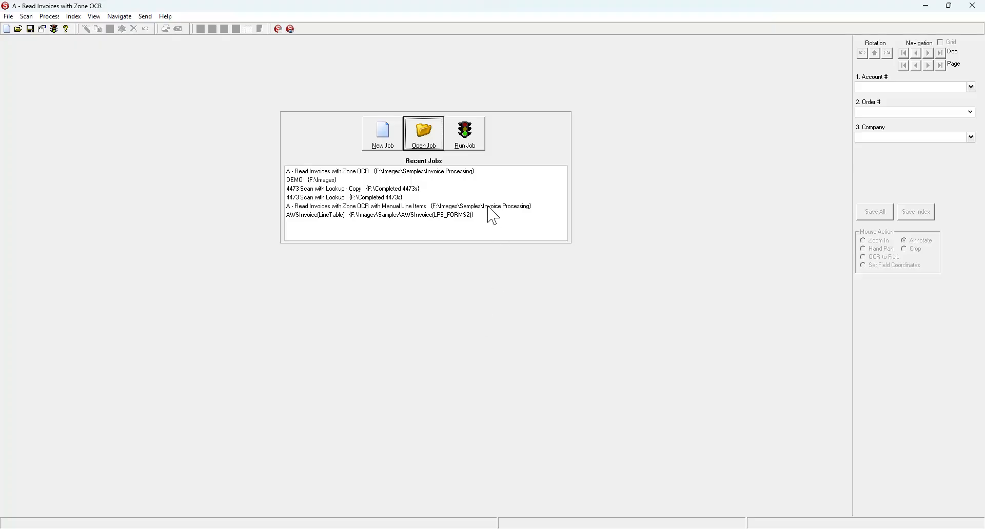
Step: Run the job and enlarge the first invoice image to compare its header with the account, order and company index values
left_click(467, 139)
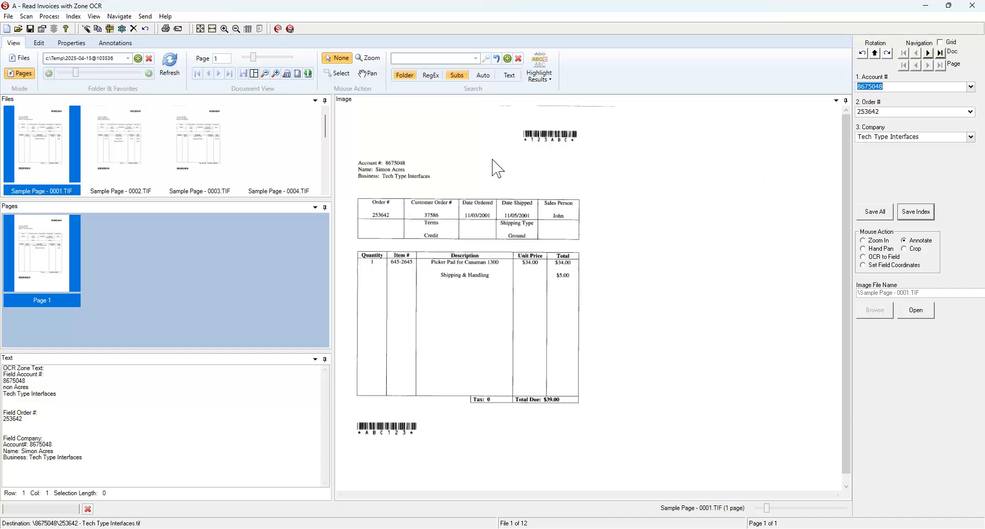
left_click(796, 509)
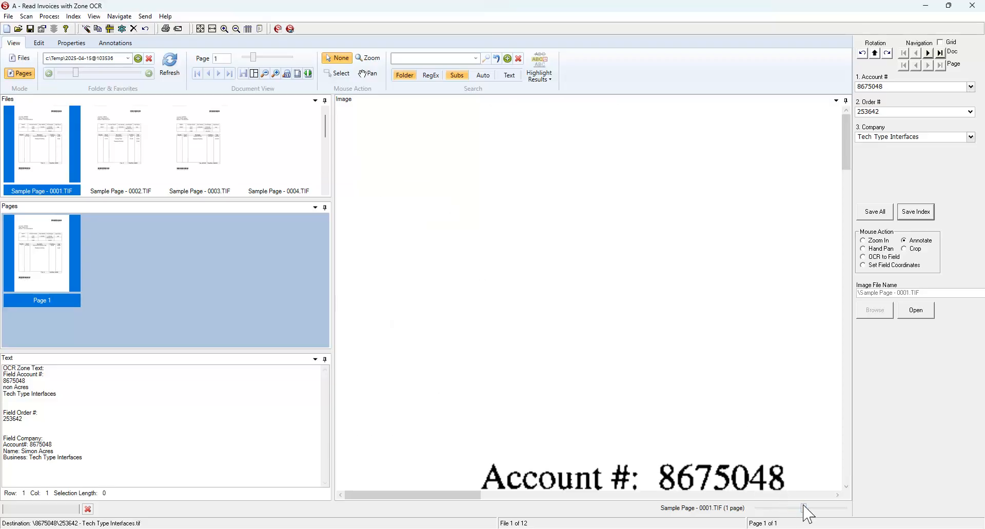
left_click_drag(804, 508, 789, 509)
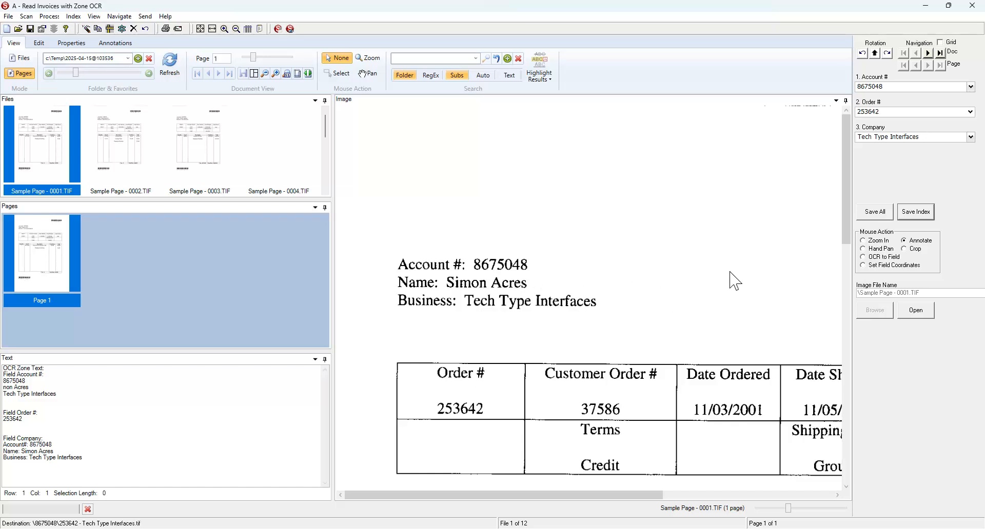
Step: Save the index values of the first two invoices, and show the batch grid to inspect the blank fourth record
left_click(909, 208)
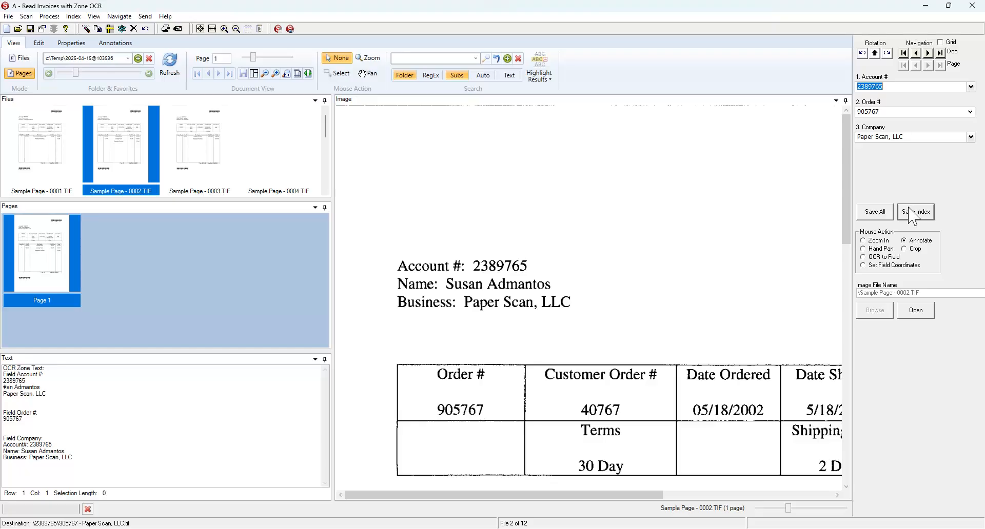
left_click(909, 209)
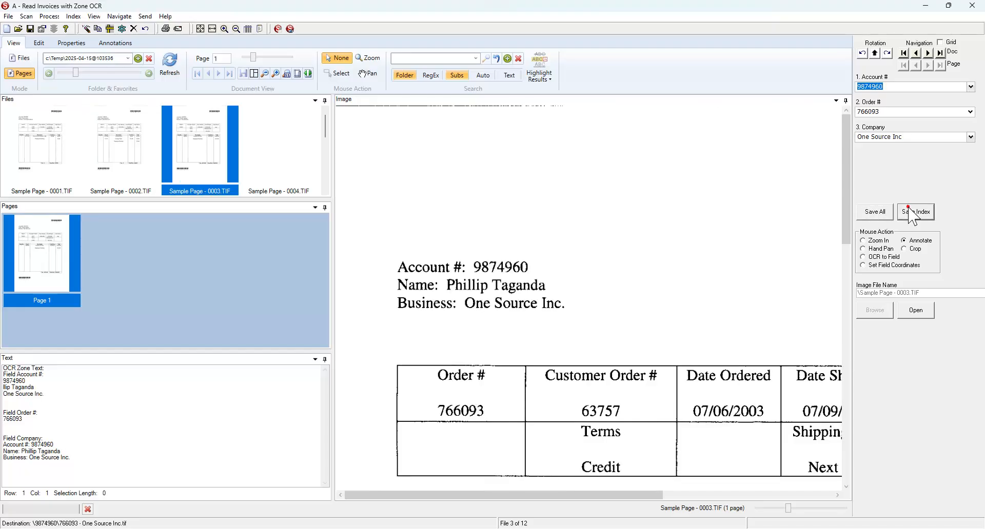
left_click(942, 42)
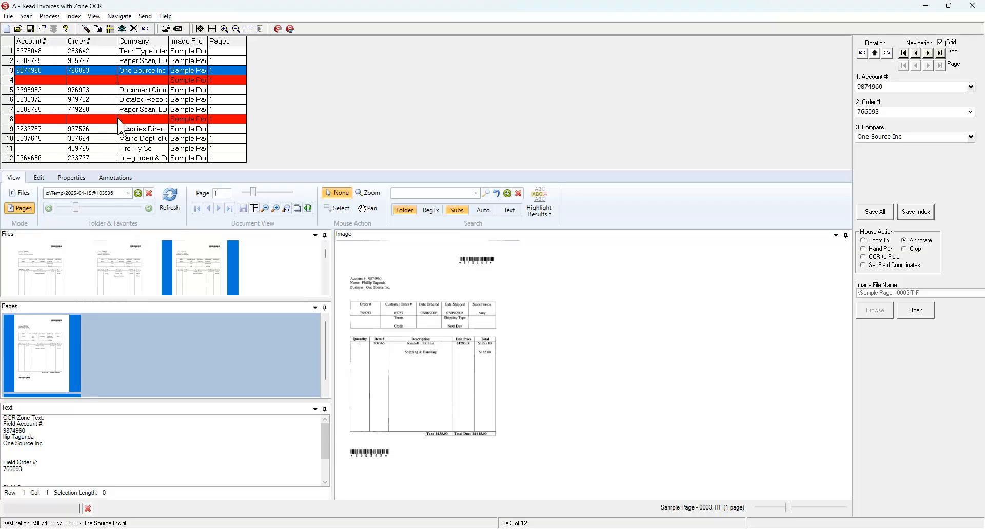
left_click(104, 79)
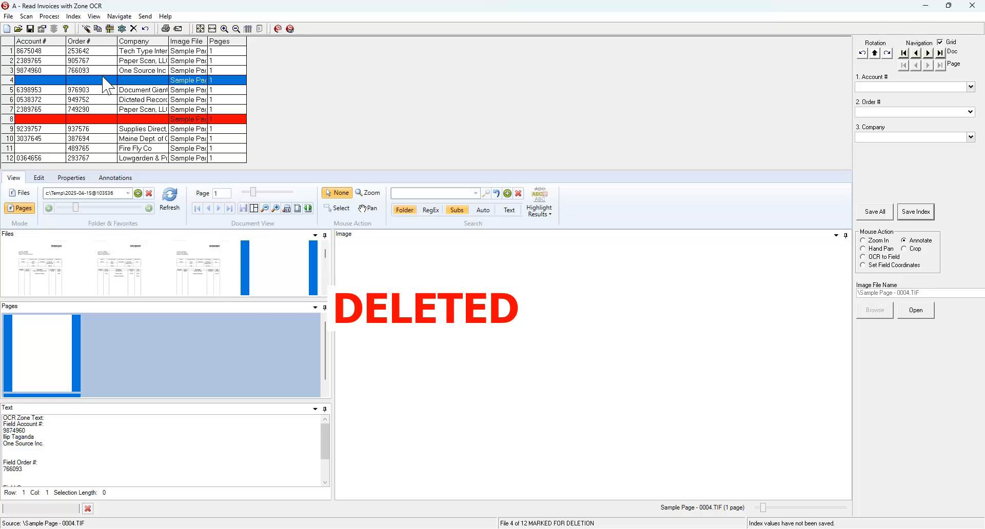
Step: Open the Fire Fly Co. record that lacks an account number, enlarge its image and display the OCR field zones over the header
left_click(54, 148)
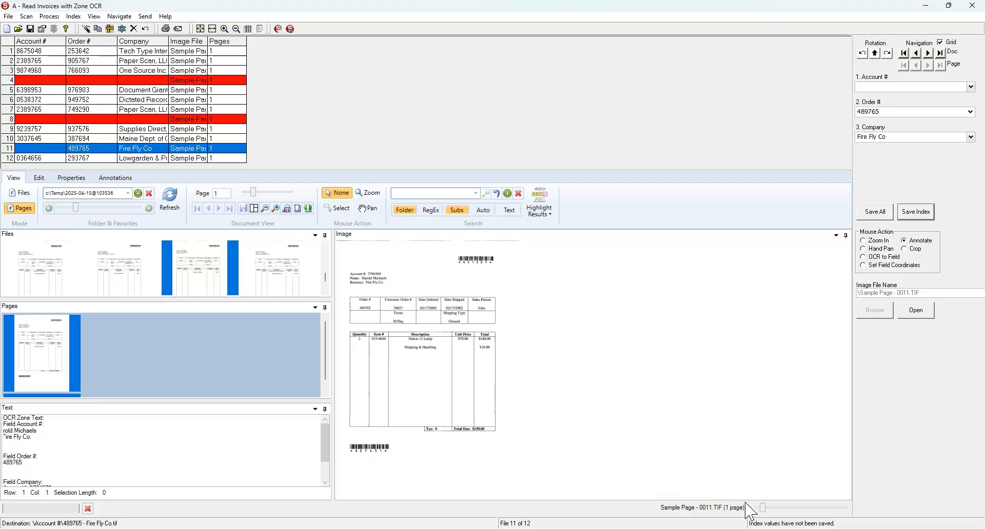
left_click(771, 508)
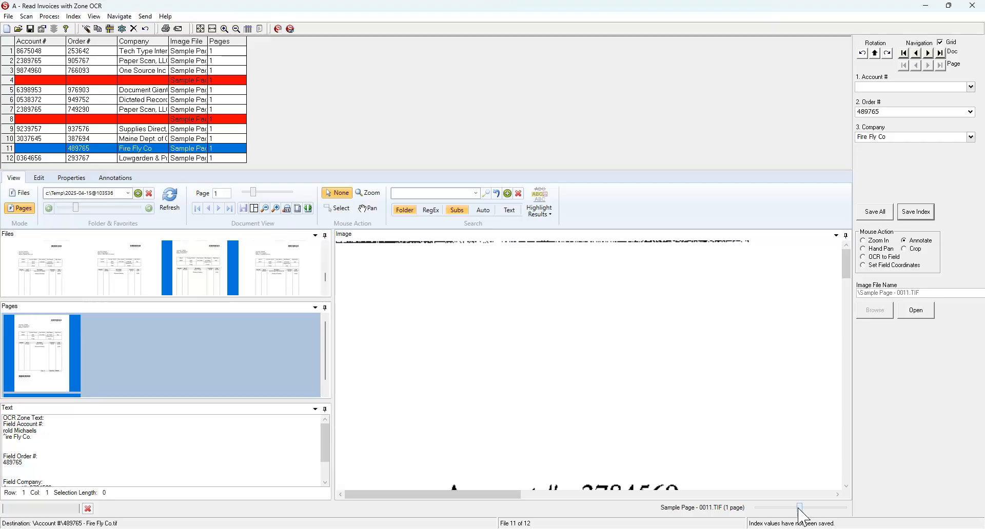
left_click_drag(801, 515, 782, 513)
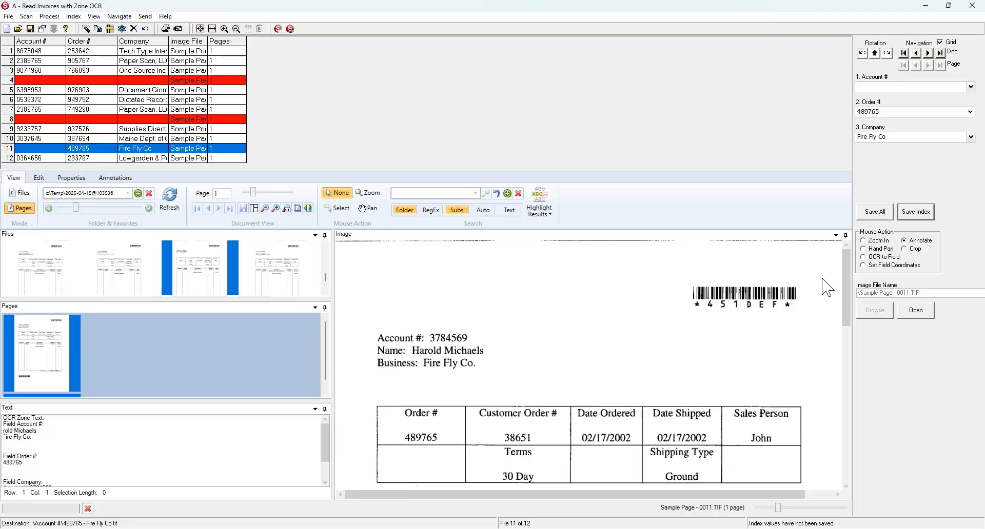
left_click(863, 265)
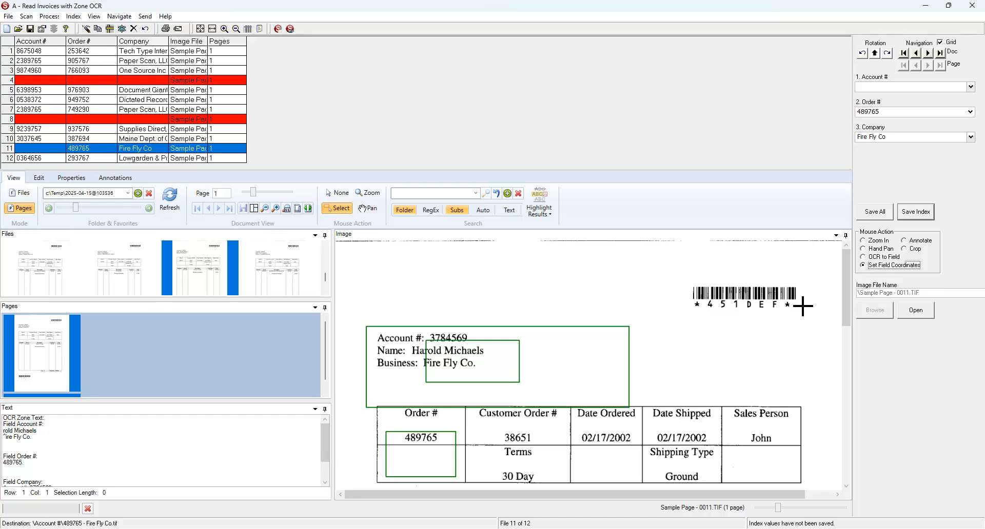
Step: Fill in the missing account number for the Fire Fly Co. invoice as printed on its image
left_click(875, 95)
type("378")
type("4569")
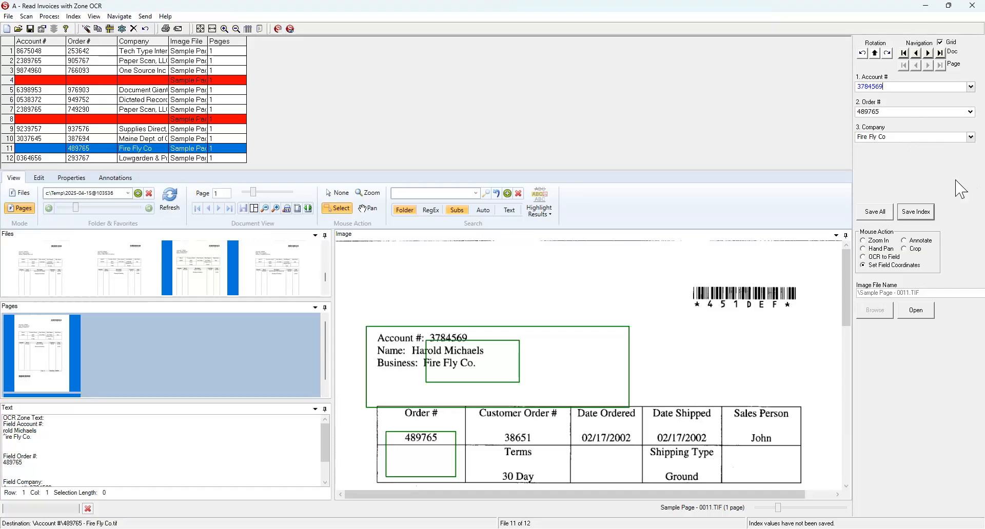
Step: Save the index values of the last two invoices and release the completed batch
left_click(915, 212)
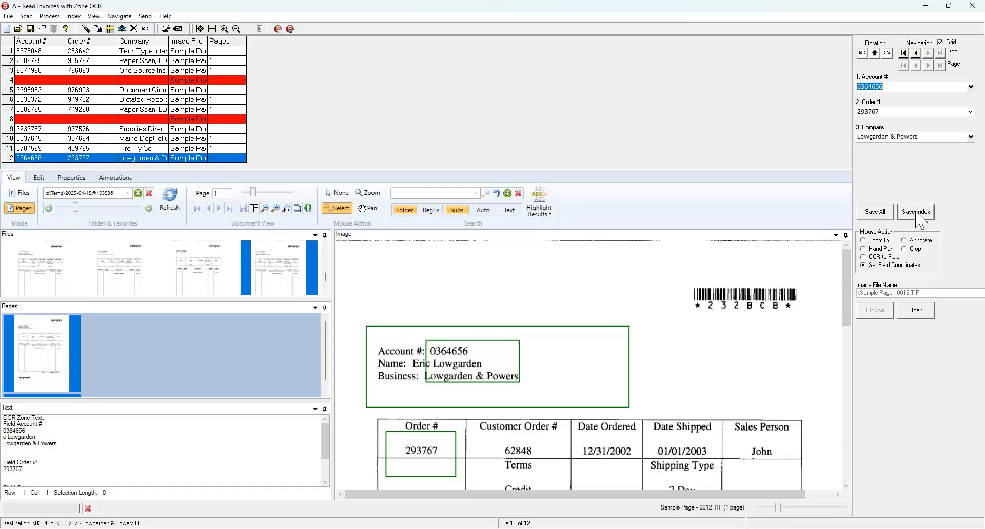
left_click(917, 214)
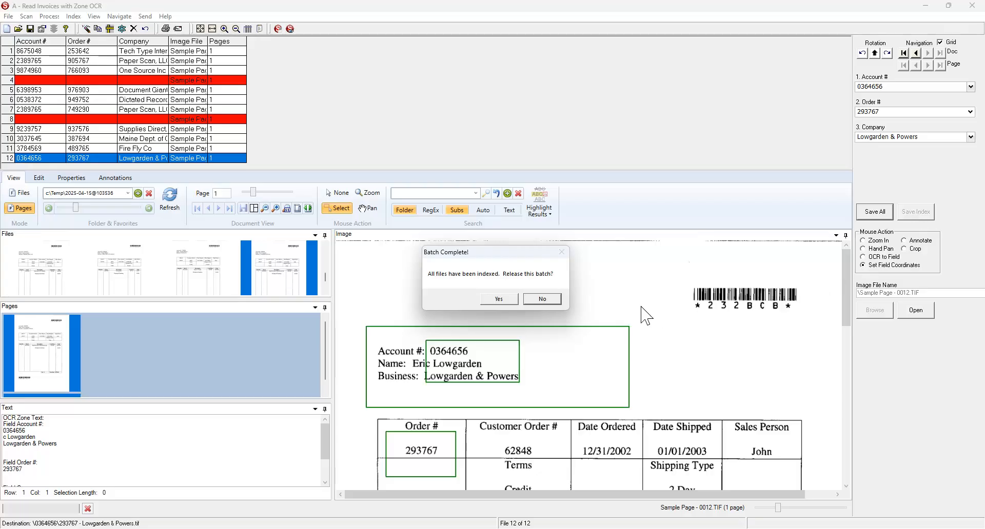
left_click(495, 302)
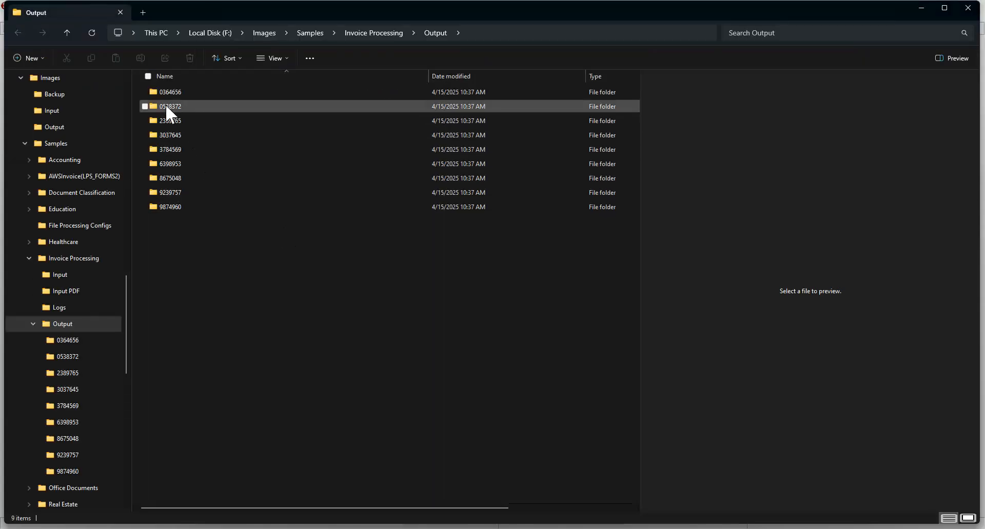
Step: In File Explorer, check the Invoice Processing Output folder and the PDF inside its first account folder, and return to SimpleIndex
mouse_move(161, 88)
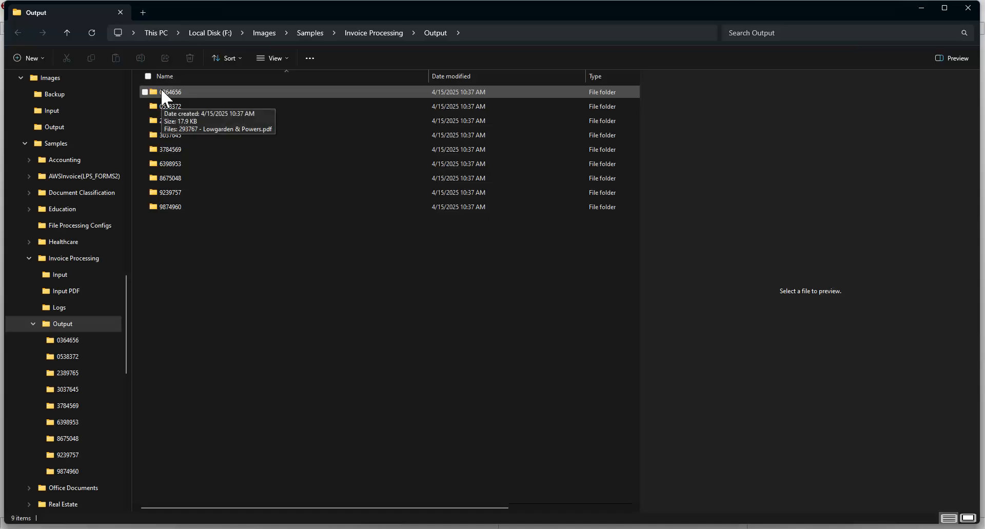
double_click(161, 88)
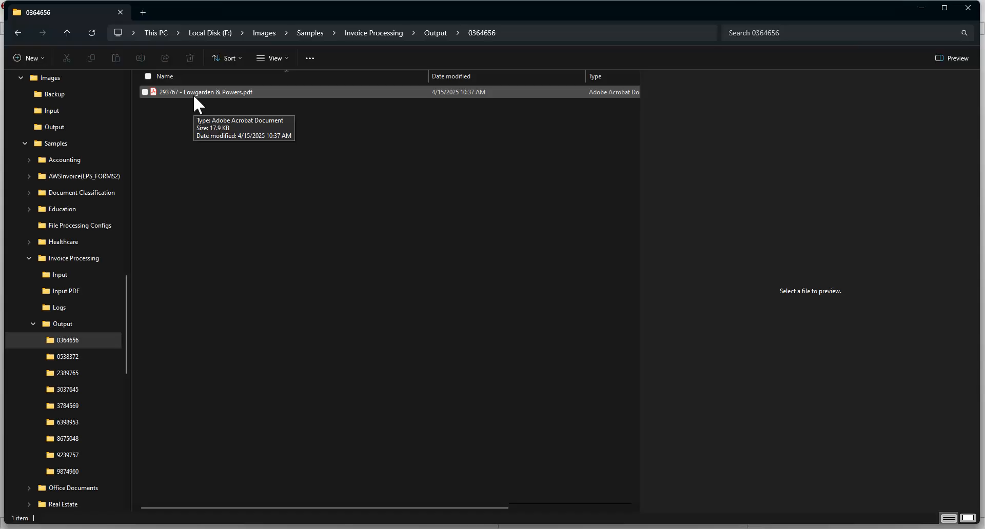
left_click(435, 33)
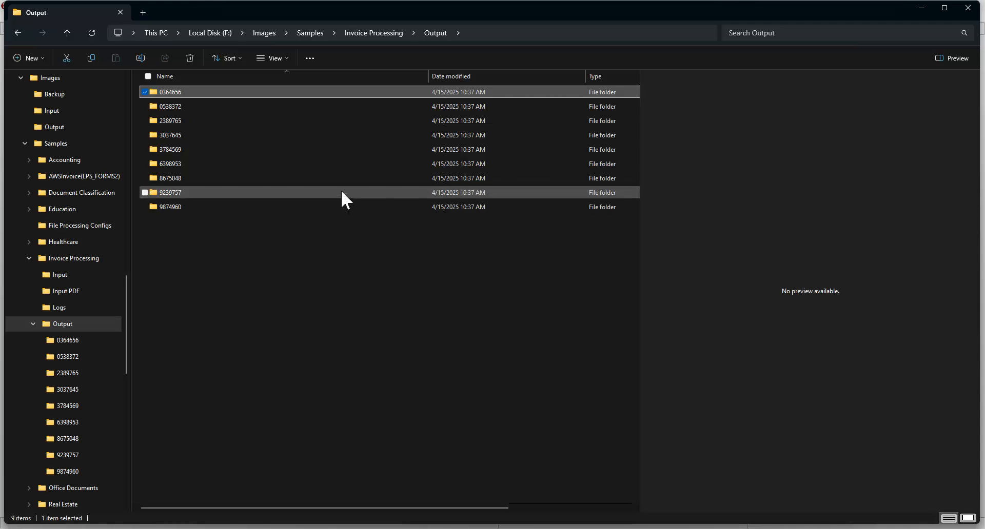
mouse_move(342, 192)
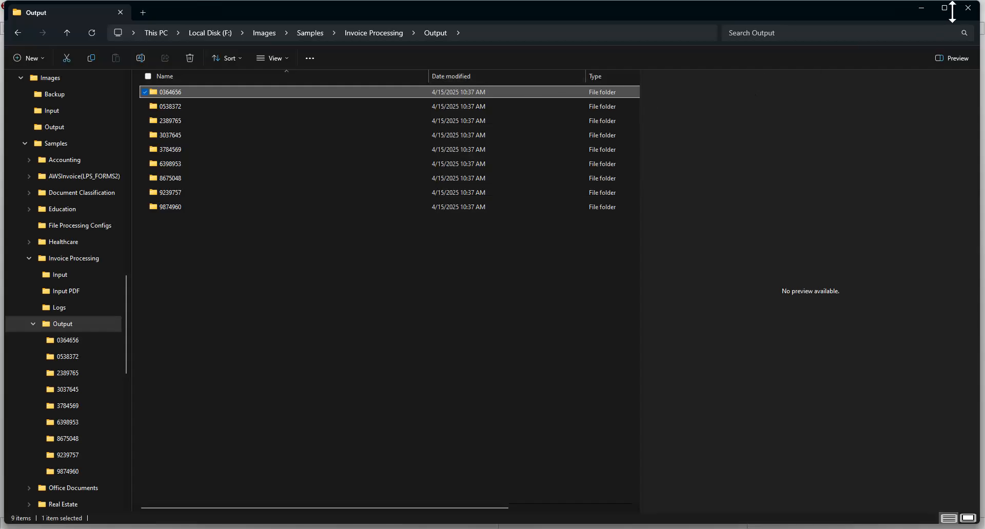
left_click(923, 7)
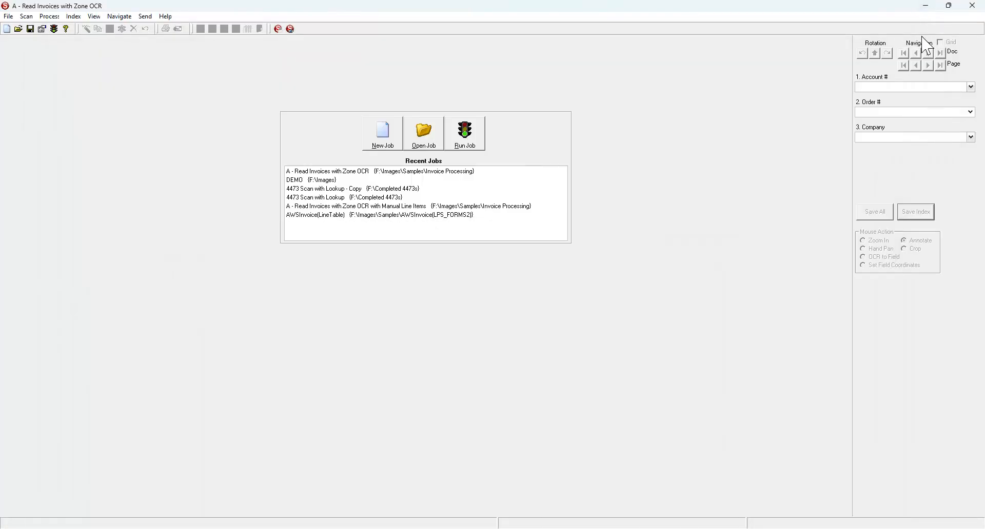